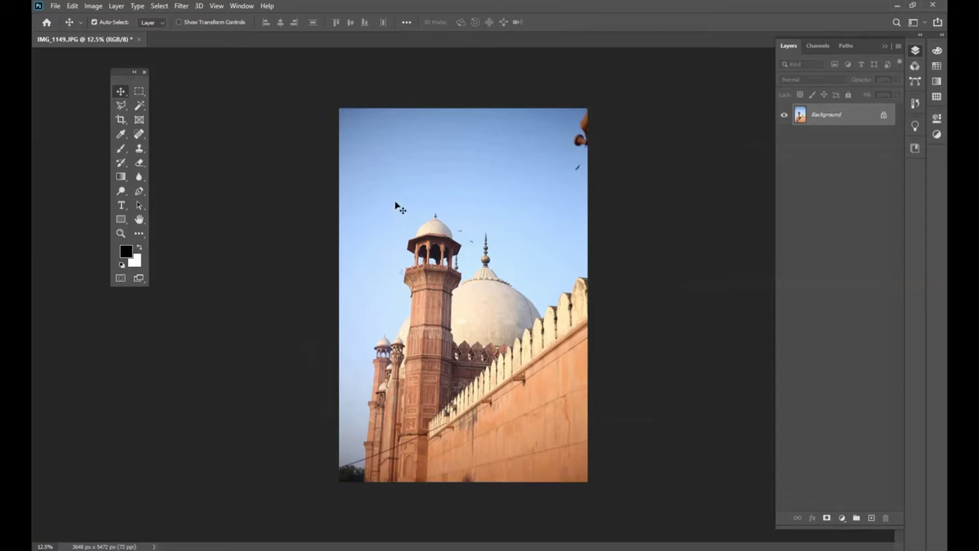
# Step: Crop a strip off the photo's left side to 3136 × 5472 px, then zoom in
pyautogui.click(122, 118)
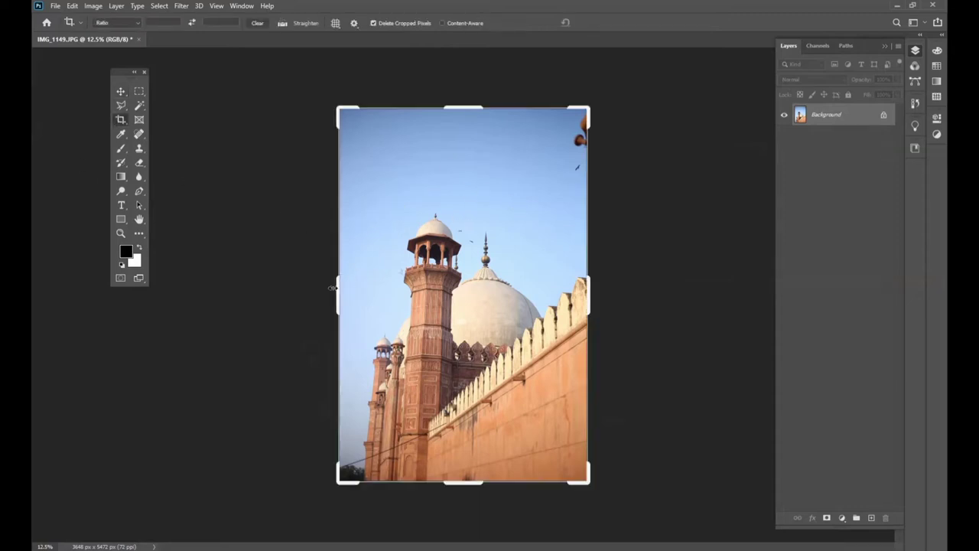
pyautogui.moveTo(339, 289); pyautogui.dragTo(355, 290)
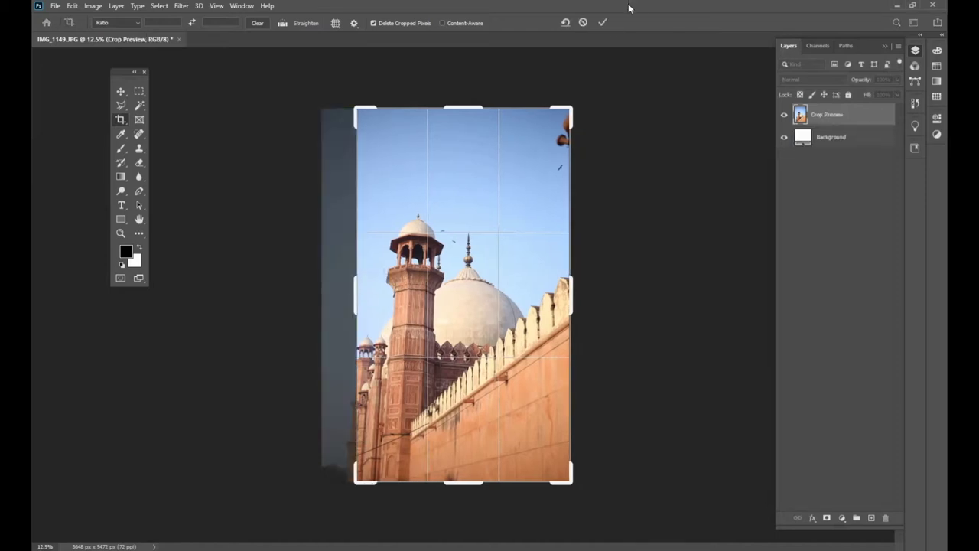
pyautogui.click(601, 22)
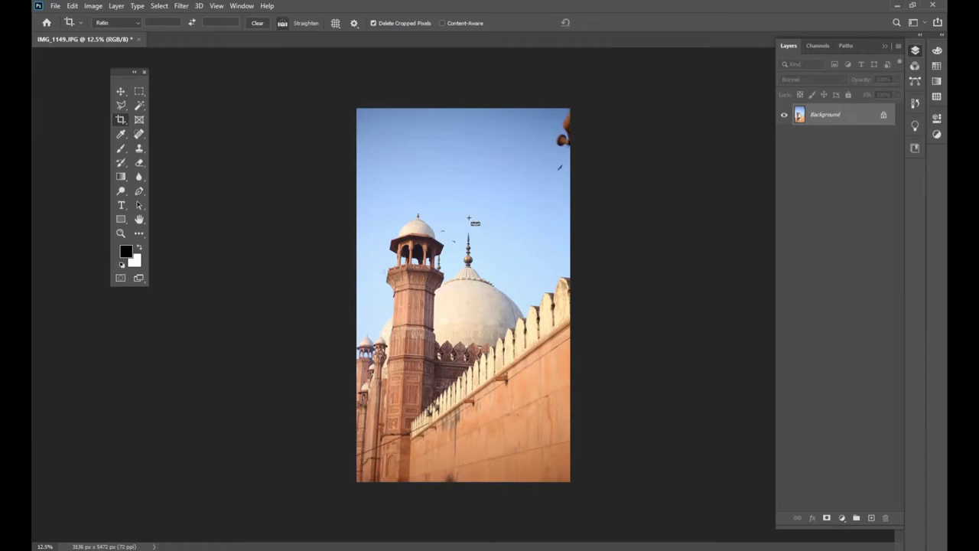
pyautogui.hotkey('ctrl', '+')
pyautogui.moveTo(481, 225); pyautogui.dragTo(459, 247)
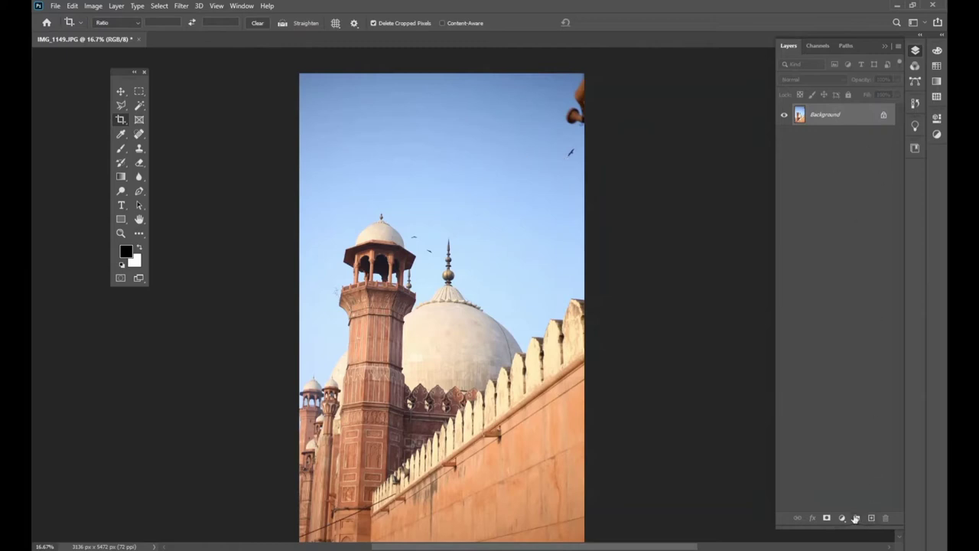
# Step: Discard a stray empty layer and duplicate the Background photo as Layer 1
pyautogui.click(871, 519)
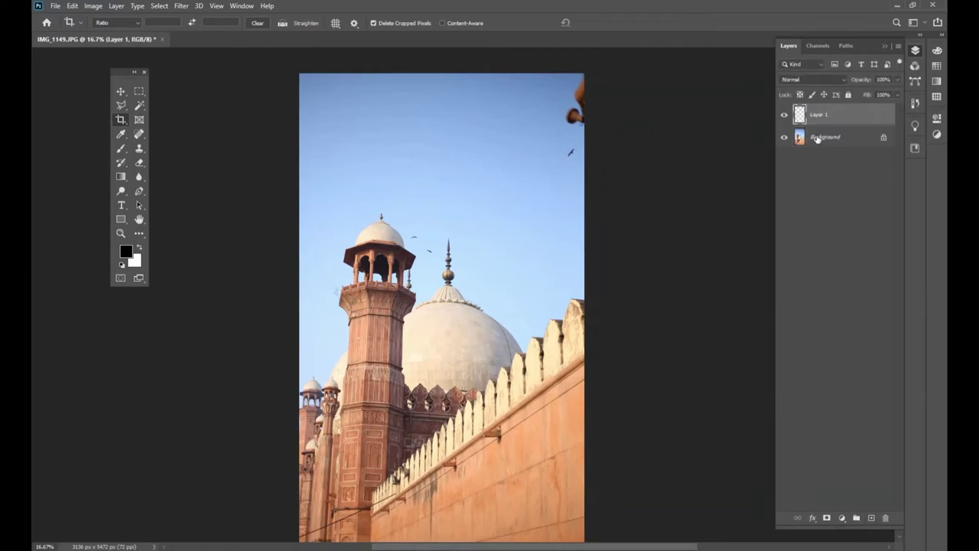
pyautogui.press('Delete')
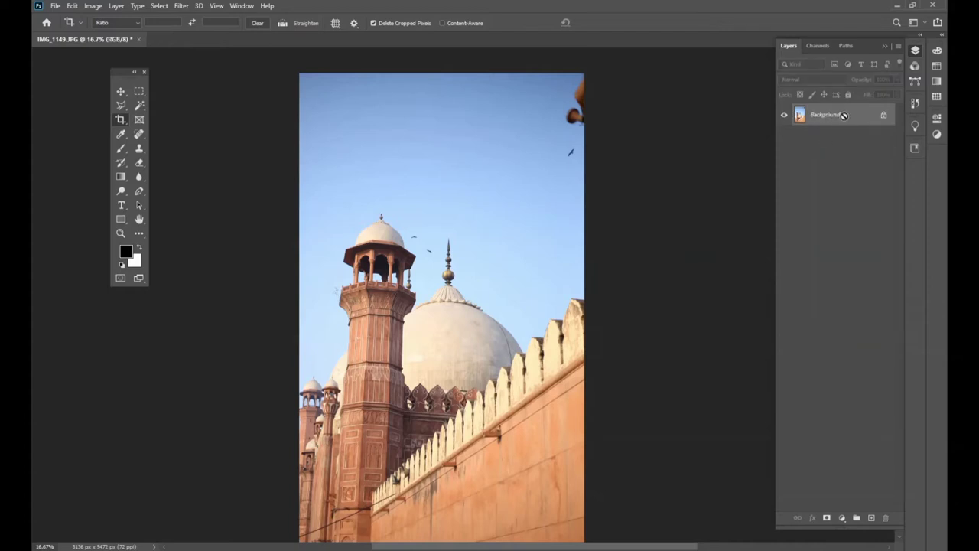
pyautogui.hotkey('ctrl', 'j')
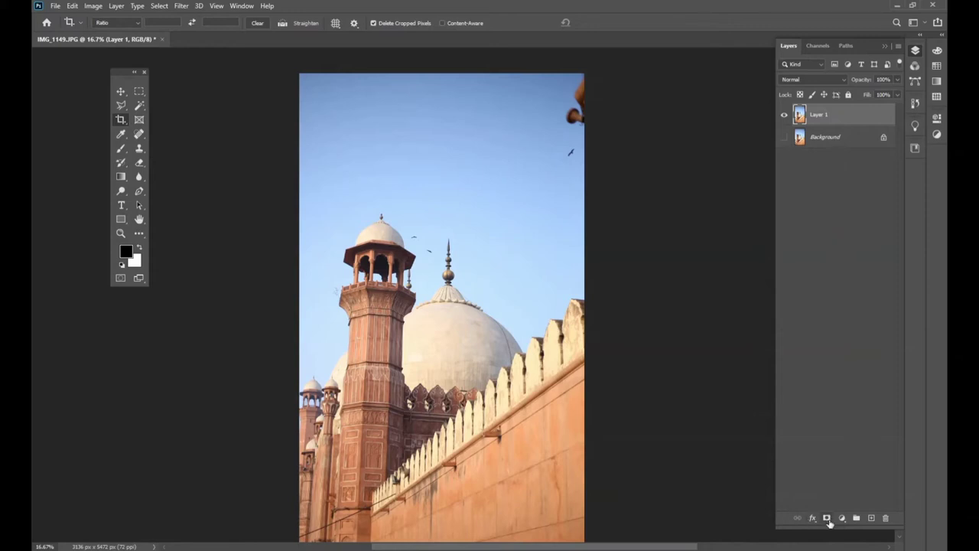
# Step: Add a white mask to Layer 1 and set the brush to General Brushes Soft Round, 45 px
pyautogui.click(827, 519)
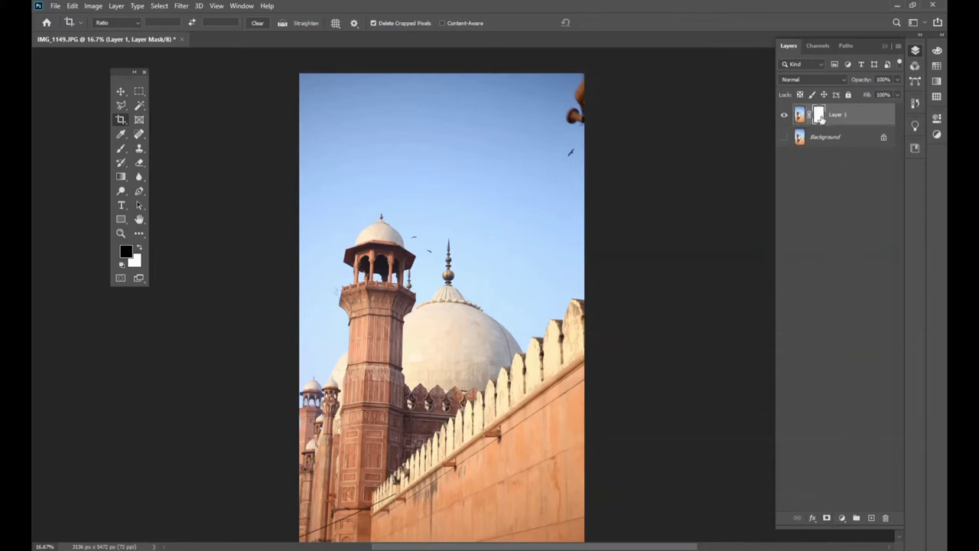
pyautogui.click(121, 149)
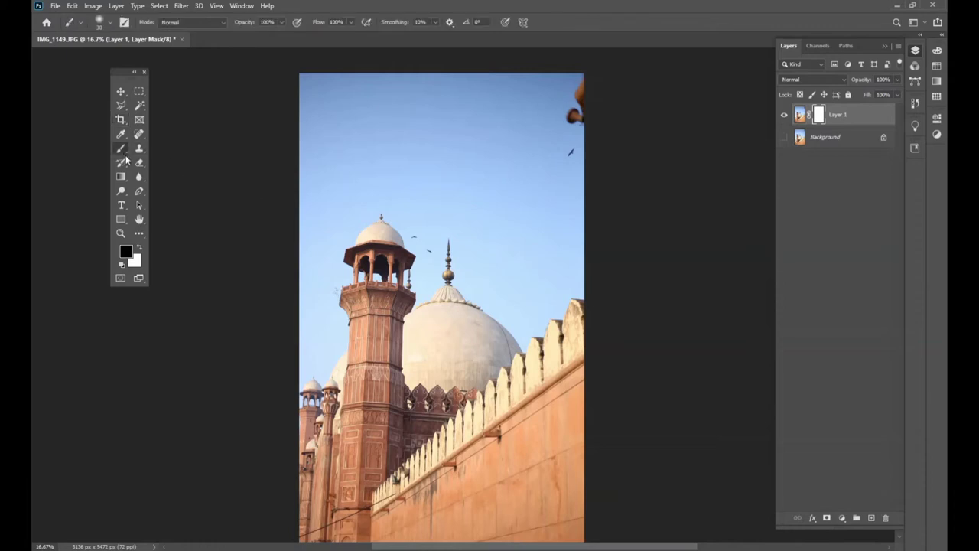
pyautogui.click(103, 23)
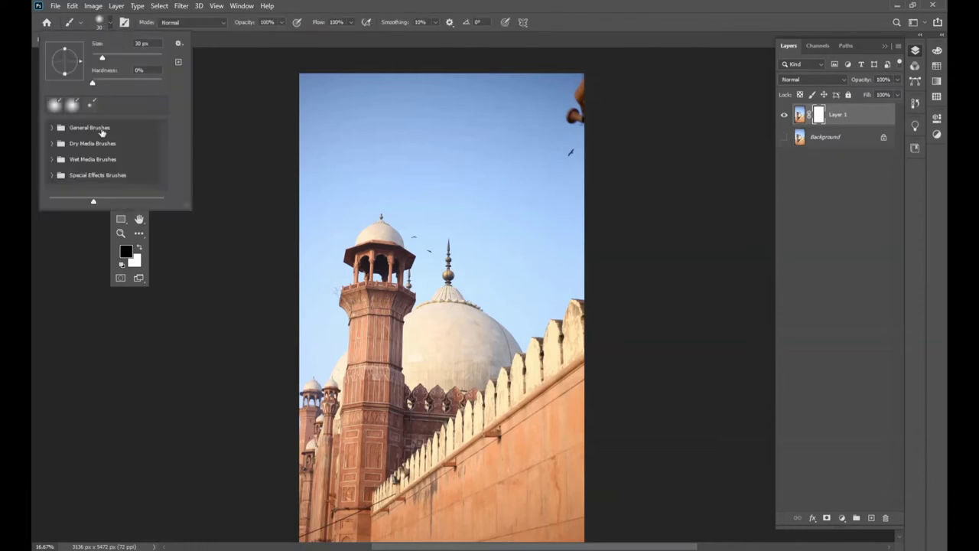
pyautogui.click(57, 108)
pyautogui.click(52, 128)
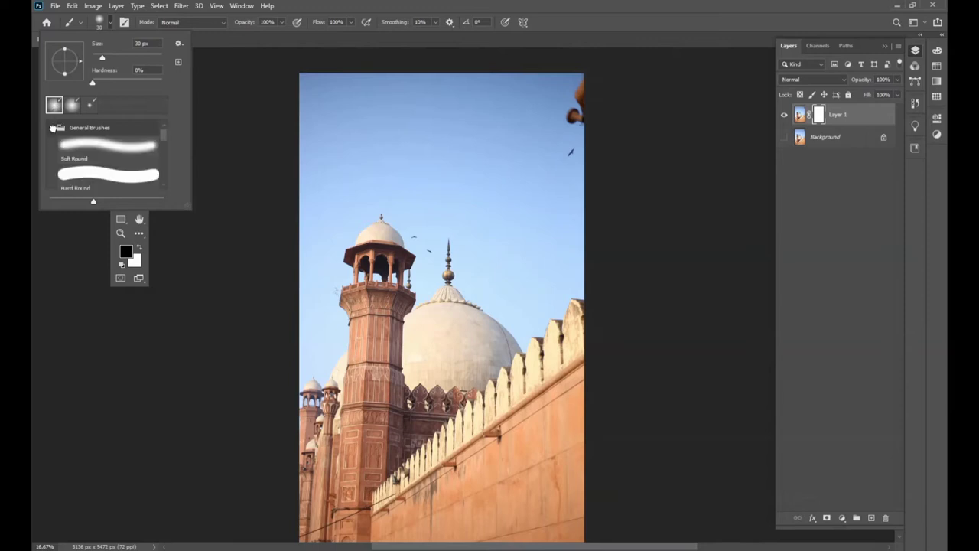
pyautogui.click(98, 146)
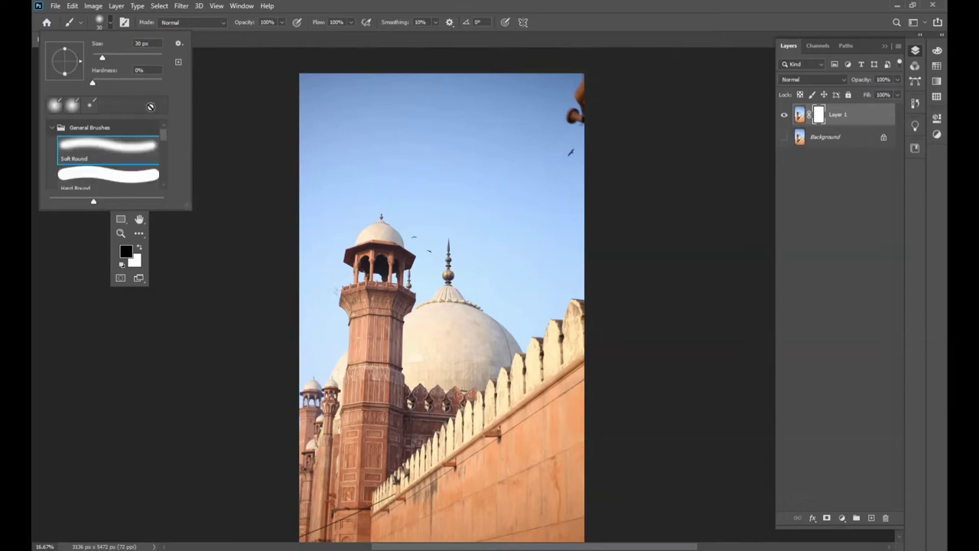
pyautogui.click(112, 25)
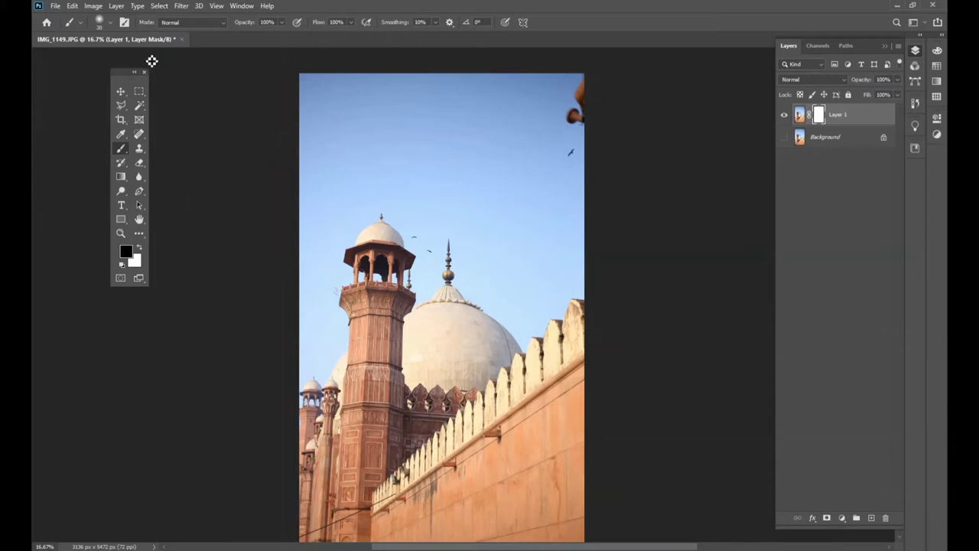
pyautogui.click(110, 23)
pyautogui.moveTo(107, 61); pyautogui.dragTo(111, 62)
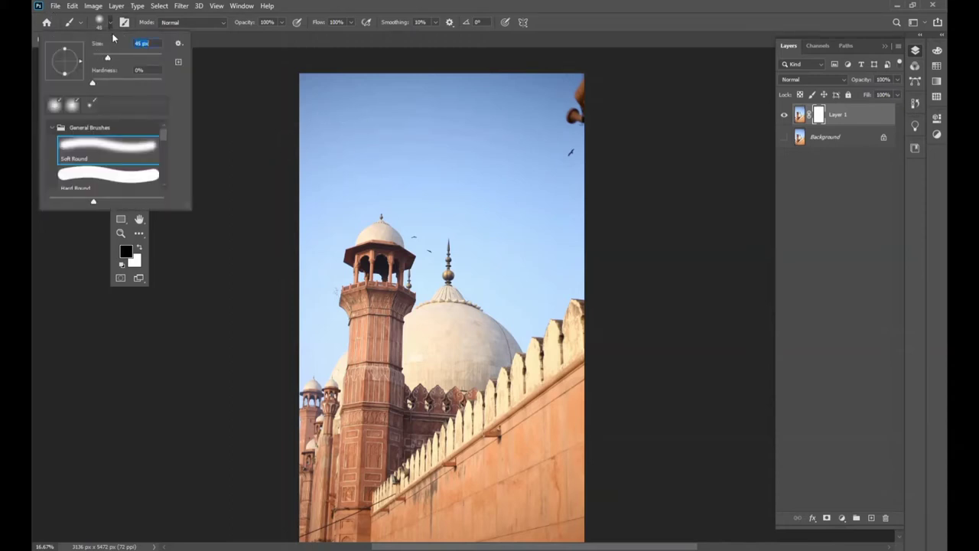
pyautogui.click(108, 25)
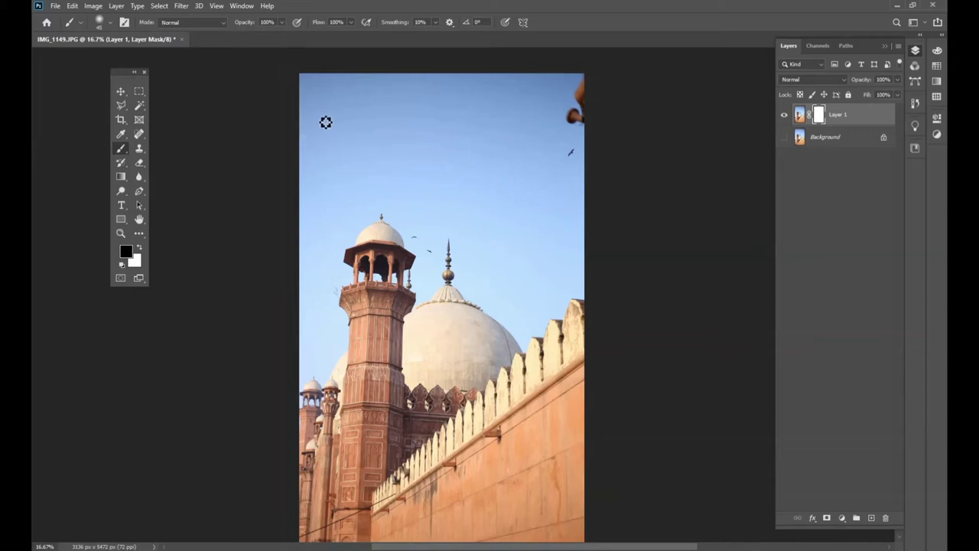
# Step: Enlarge the brush to about 600 px, test-hide the top-left sky, then paint it back white
pyautogui.press(']')
pyautogui.press(']')
pyautogui.press(']')
pyautogui.press(']')
pyautogui.press(']')
pyautogui.press(']')
pyautogui.moveTo(298, 59); pyautogui.dragTo(326, 67)
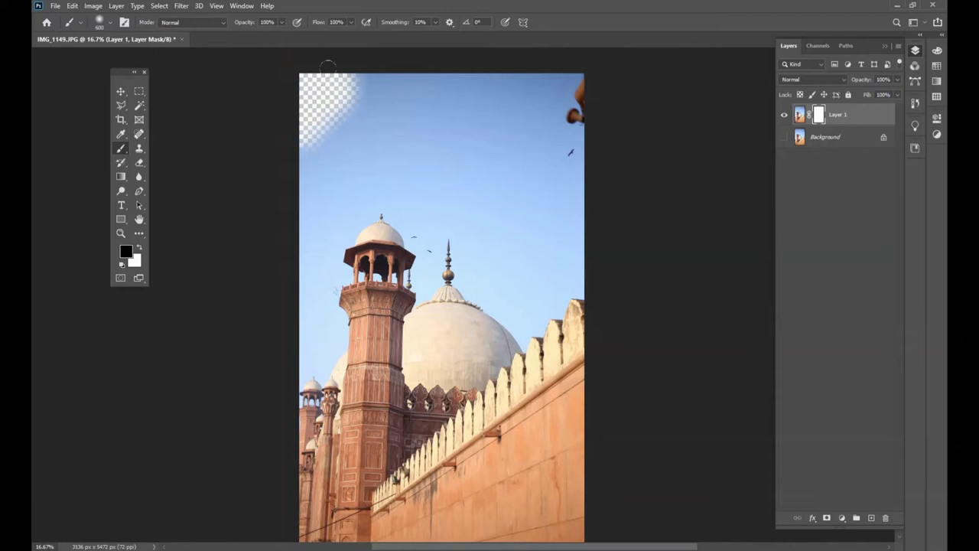
pyautogui.click(141, 246)
pyautogui.moveTo(353, 80); pyautogui.dragTo(302, 133)
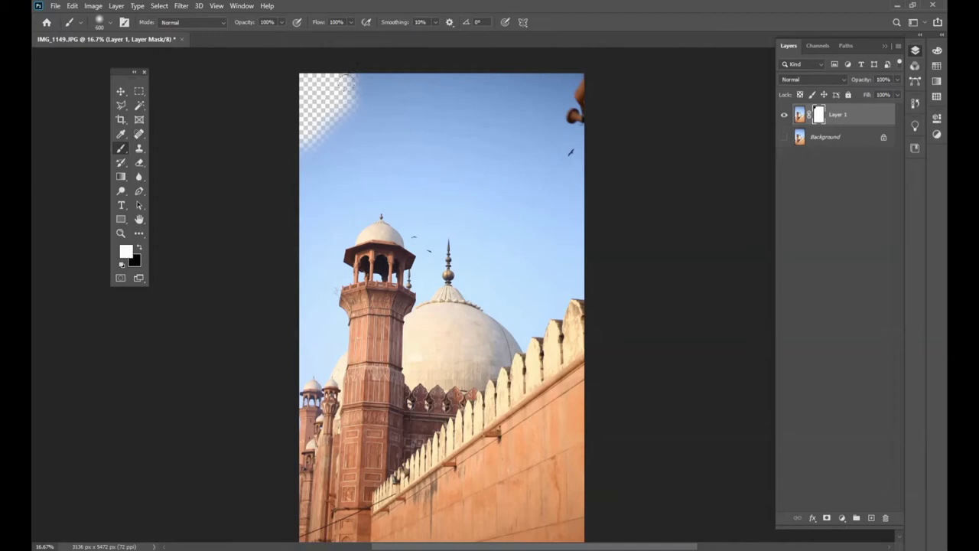
pyautogui.moveTo(277, 99); pyautogui.dragTo(336, 73)
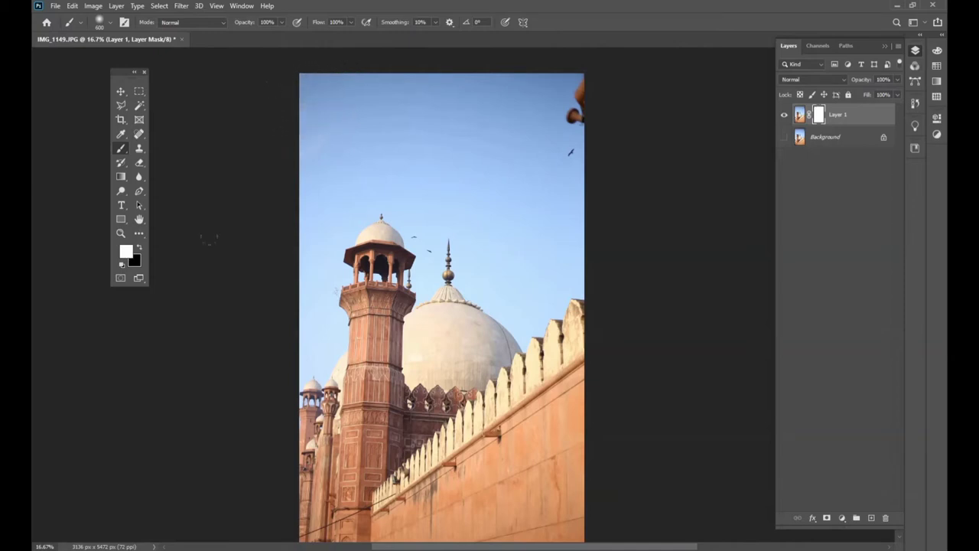
# Step: Test-hide the minaret dome in black on the mask, then restore it with white
pyautogui.click(140, 248)
pyautogui.moveTo(372, 221); pyautogui.dragTo(396, 252)
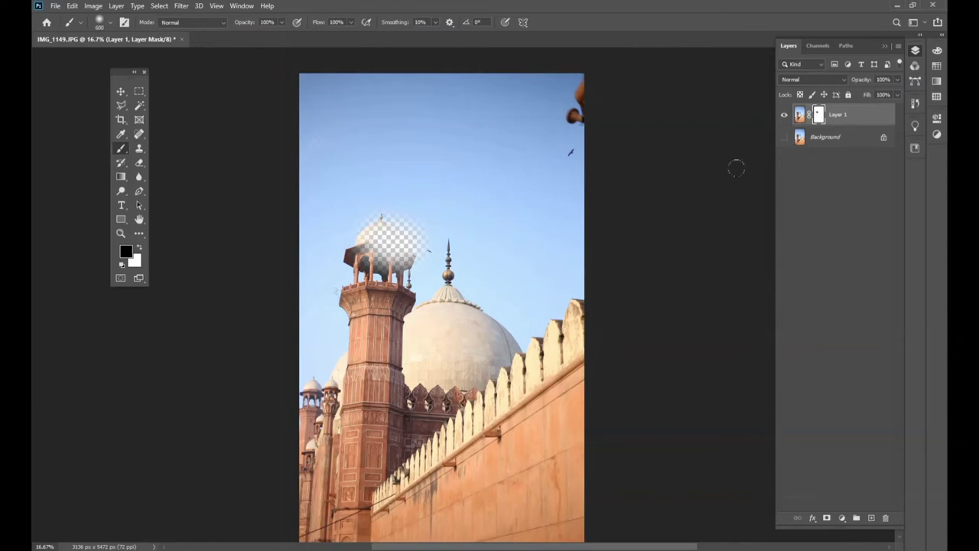
pyautogui.click(141, 247)
pyautogui.moveTo(356, 217); pyautogui.dragTo(409, 274)
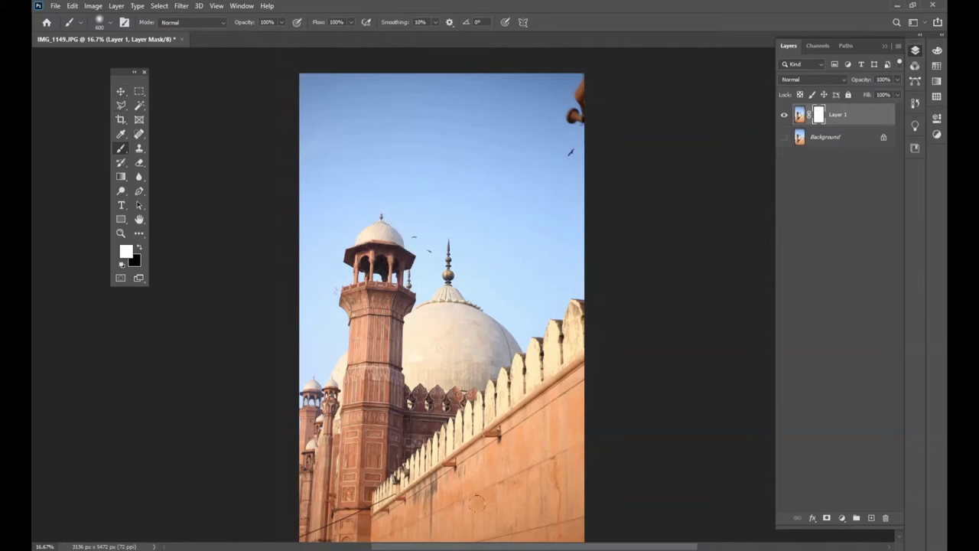
# Step: Paint black on Layer 1's mask across the sky from the top-left to the top-right
pyautogui.scroll(-2, 304, 59)
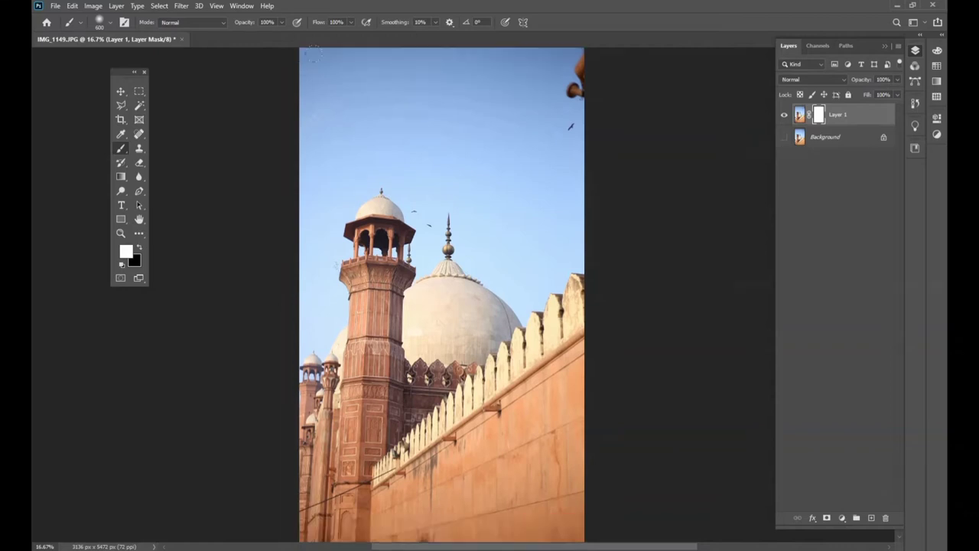
pyautogui.click(139, 246)
pyautogui.moveTo(317, 57)
pyautogui.mouseDown()
pyautogui.moveTo(367, 60)
pyautogui.moveTo(409, 88)
pyautogui.mouseUp()
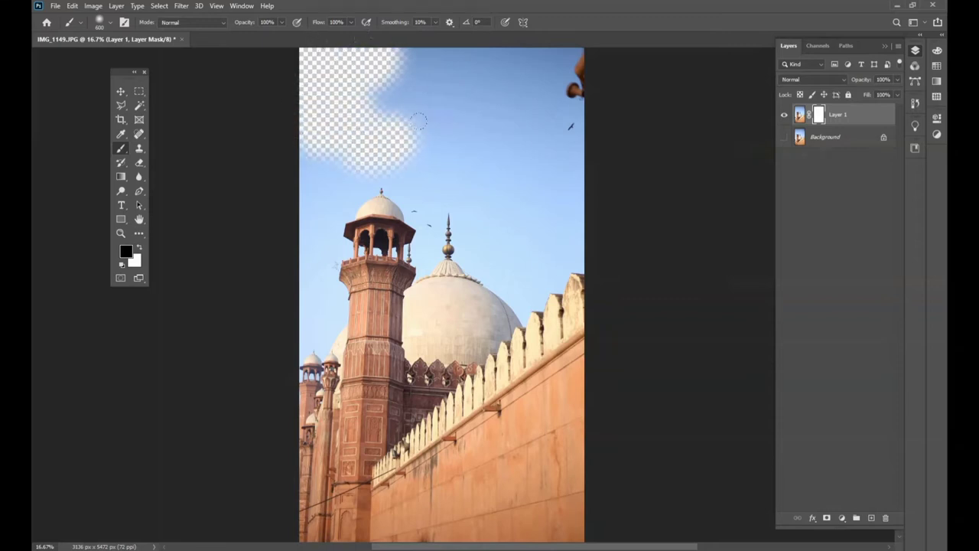
pyautogui.moveTo(396, 55)
pyautogui.mouseDown()
pyautogui.moveTo(462, 84)
pyautogui.moveTo(490, 77)
pyautogui.moveTo(445, 153)
pyautogui.moveTo(535, 138)
pyautogui.moveTo(566, 164)
pyautogui.moveTo(537, 178)
pyautogui.moveTo(569, 222)
pyautogui.moveTo(528, 233)
pyautogui.moveTo(465, 151)
pyautogui.moveTo(405, 165)
pyautogui.moveTo(322, 159)
pyautogui.moveTo(286, 294)
pyautogui.mouseUp()
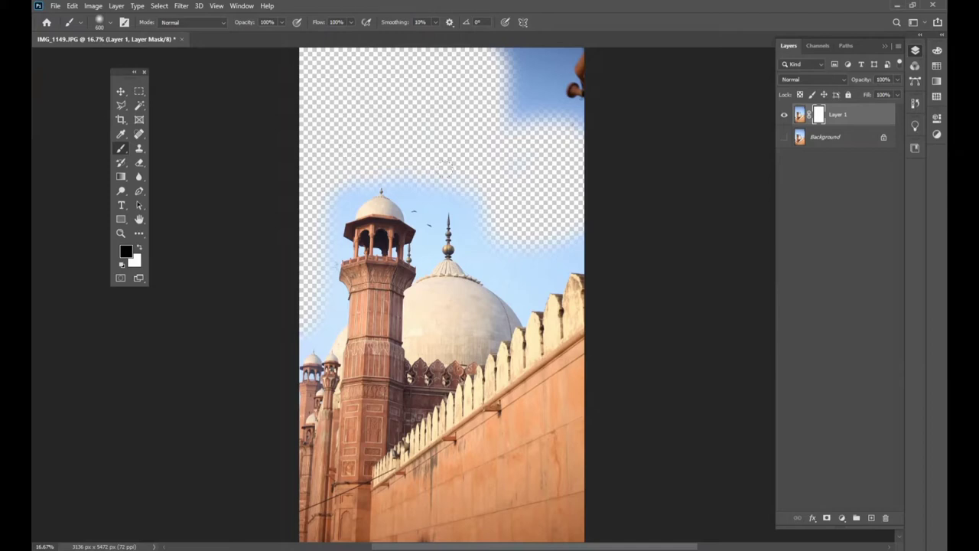
pyautogui.moveTo(446, 166)
pyautogui.mouseDown()
pyautogui.moveTo(474, 226)
pyautogui.moveTo(570, 252)
pyautogui.mouseUp()
pyautogui.moveTo(521, 159)
pyautogui.mouseDown()
pyautogui.moveTo(506, 60)
pyautogui.moveTo(520, 70)
pyautogui.moveTo(526, 55)
pyautogui.moveTo(574, 72)
pyautogui.moveTo(558, 111)
pyautogui.moveTo(617, 99)
pyautogui.mouseUp()
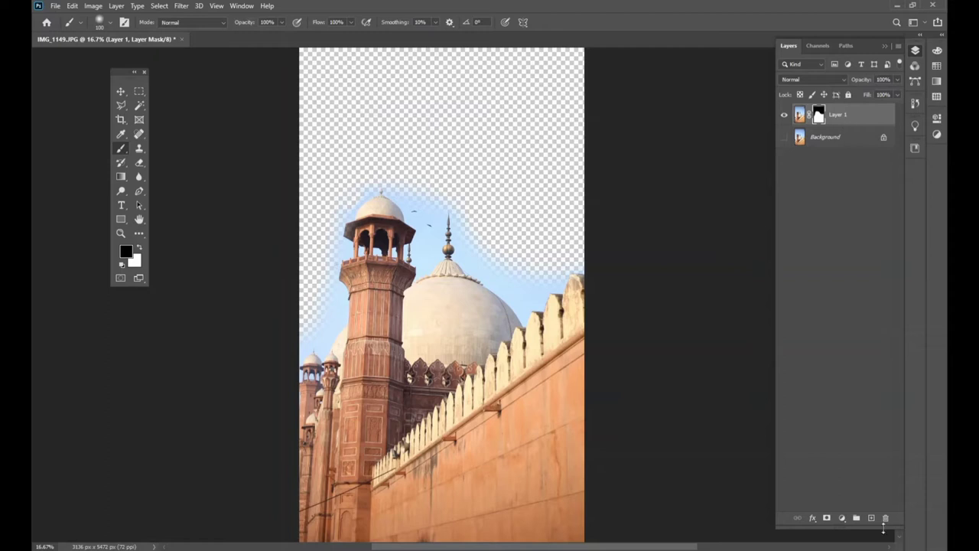
# Step: Create a black-filled Layer 2 beneath Layer 1 and retarget Layer 1's mask
pyautogui.click(872, 517)
pyautogui.moveTo(847, 122); pyautogui.dragTo(847, 144)
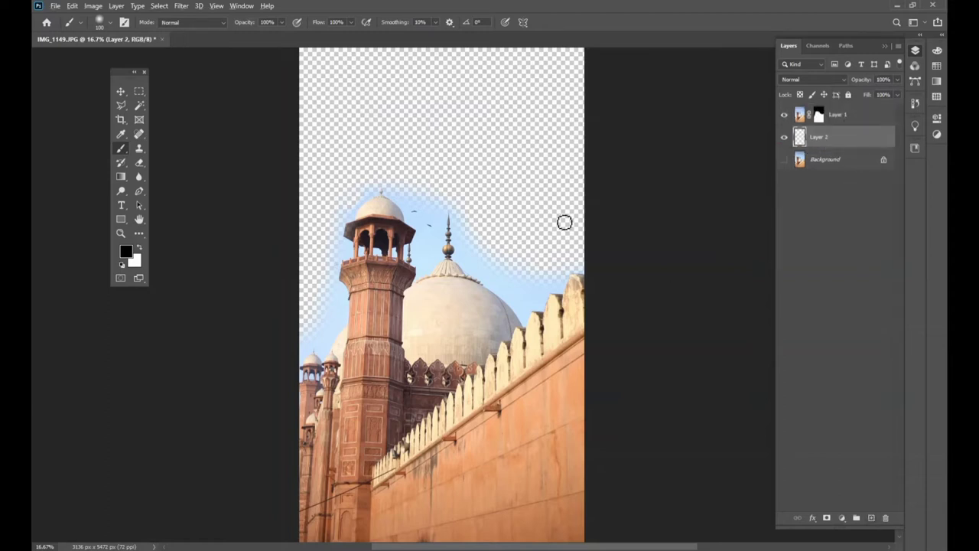
pyautogui.hotkey('alt', 'BackSpace')
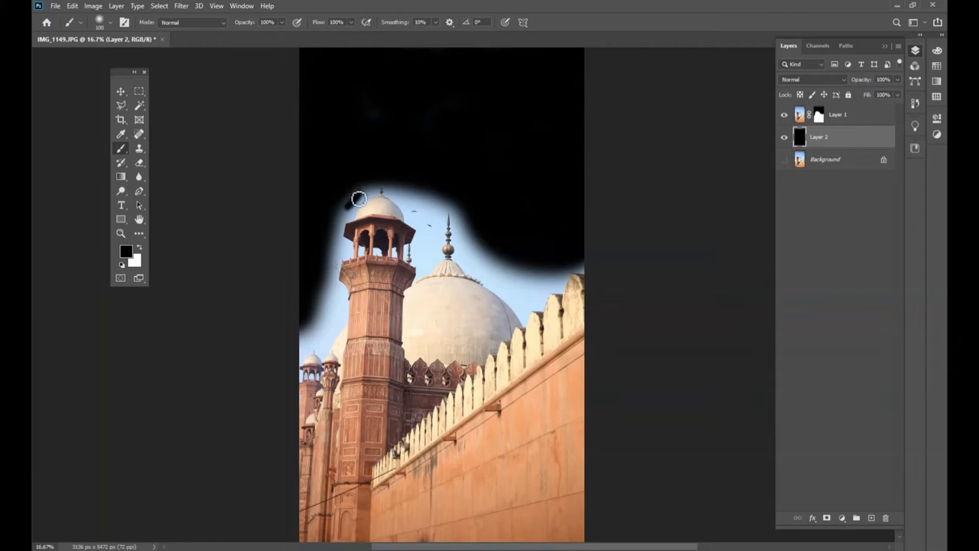
pyautogui.moveTo(359, 199); pyautogui.dragTo(362, 192)
pyautogui.click(819, 115)
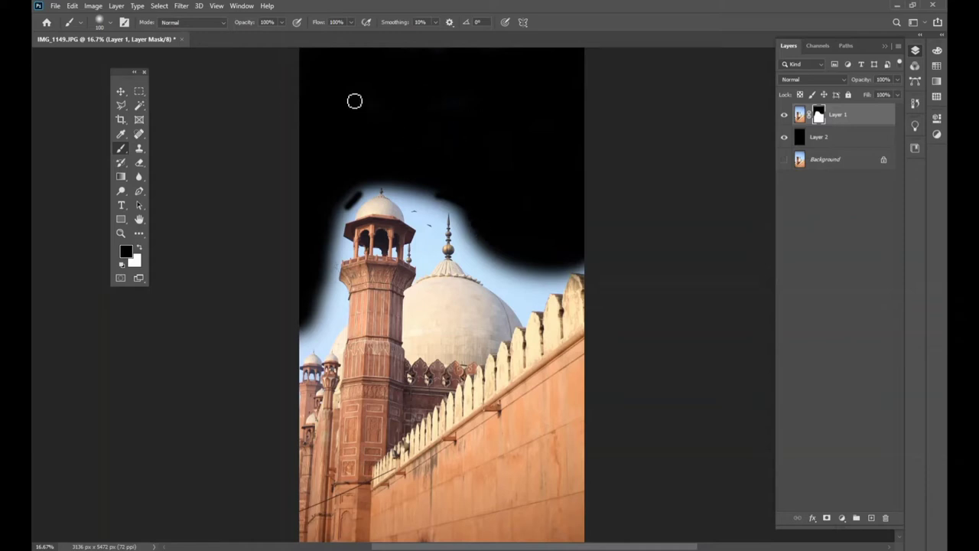
# Step: Zoom in and mask out the leftover sky strip above the right-hand wall
pyautogui.hotkey('ctrl', '+')
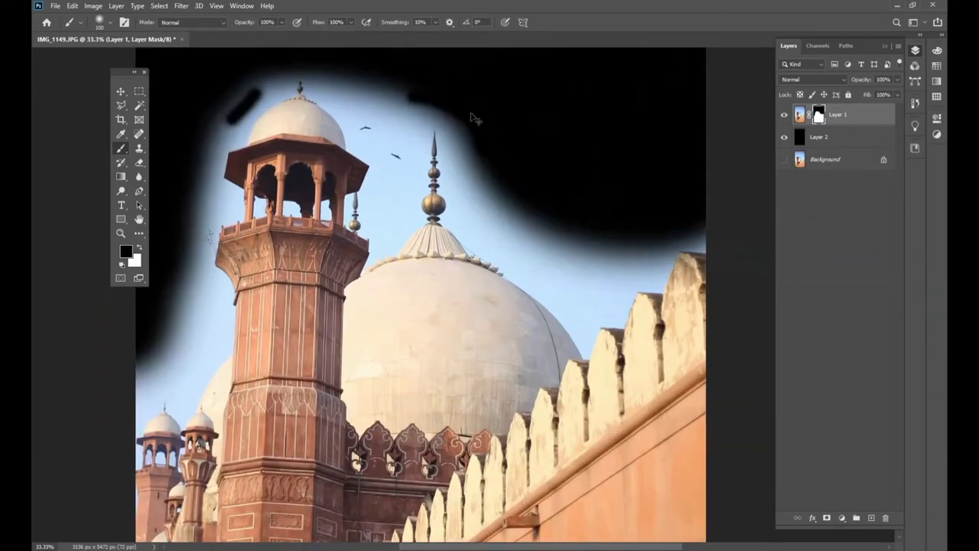
pyautogui.moveTo(586, 183); pyautogui.dragTo(480, 229)
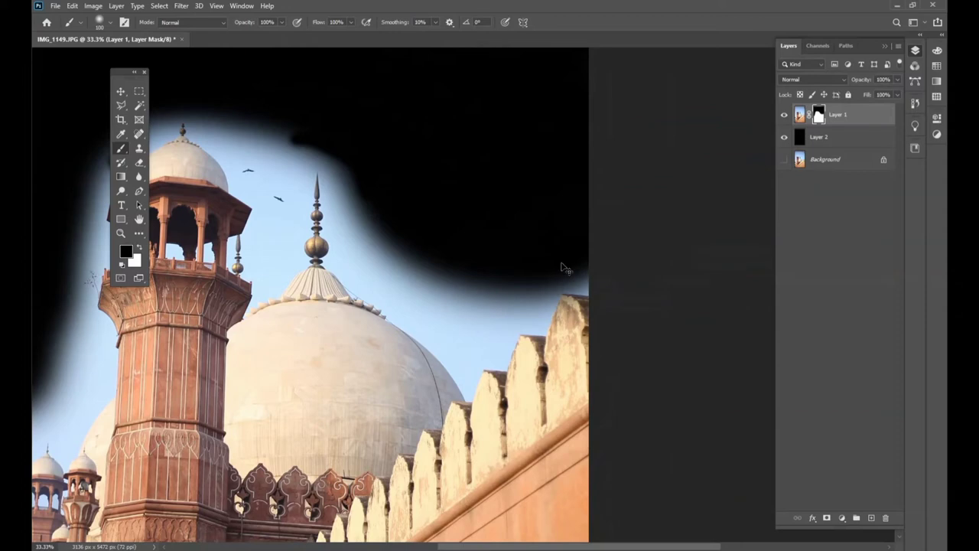
pyautogui.hotkey('ctrl', '+')
pyautogui.hotkey('ctrl', '+')
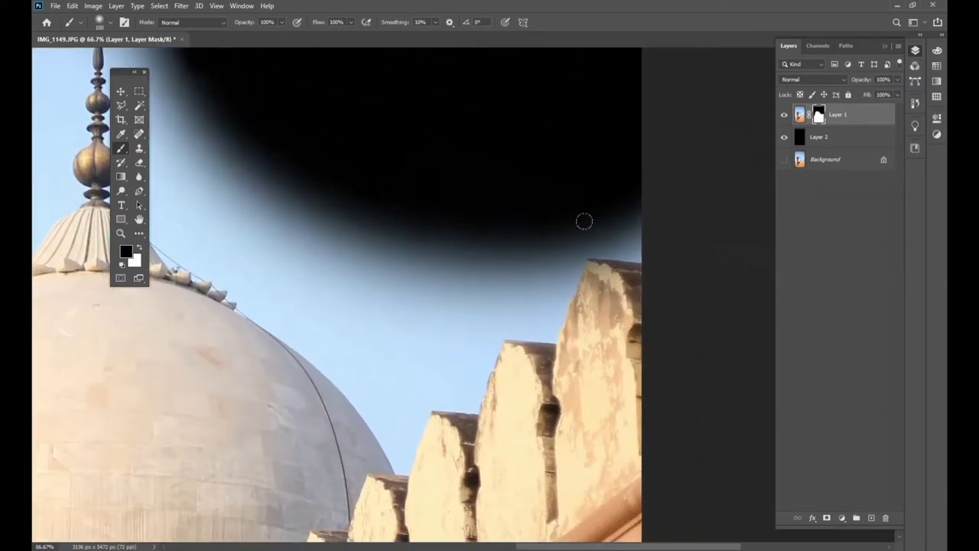
pyautogui.moveTo(611, 237)
pyautogui.mouseDown()
pyautogui.moveTo(561, 234)
pyautogui.moveTo(640, 240)
pyautogui.mouseUp()
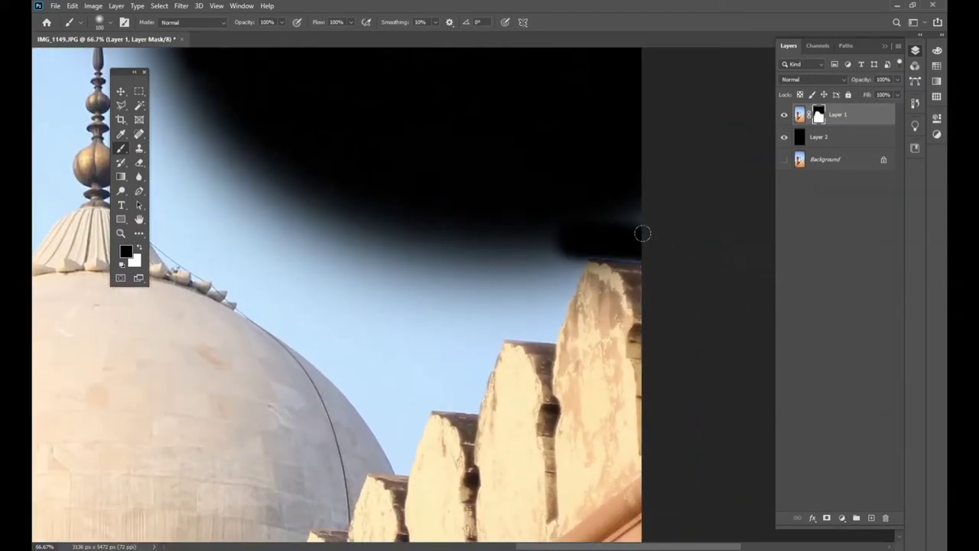
pyautogui.moveTo(552, 236); pyautogui.dragTo(601, 232)
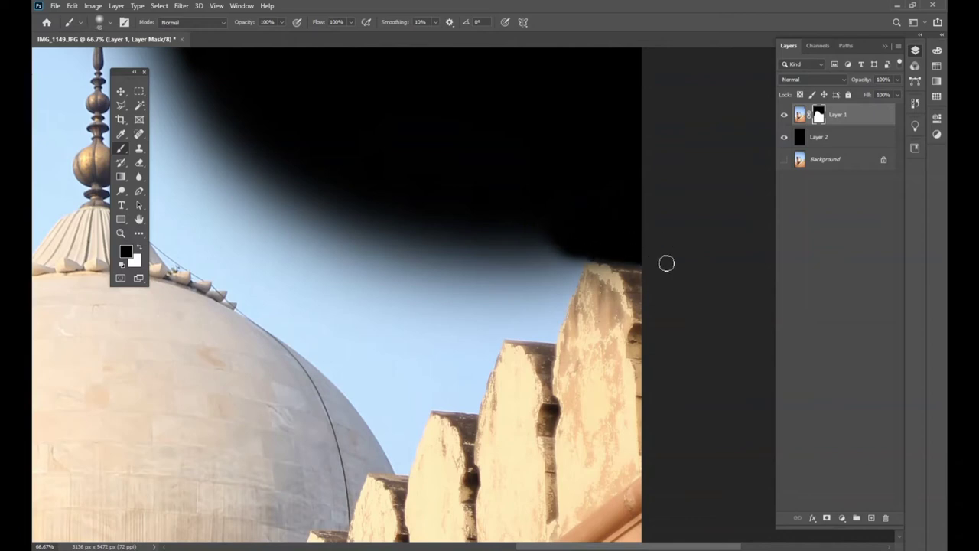
pyautogui.hotkey('ctrl', '-')
pyautogui.hotkey('ctrl', '-')
pyautogui.hotkey('ctrl', '-')
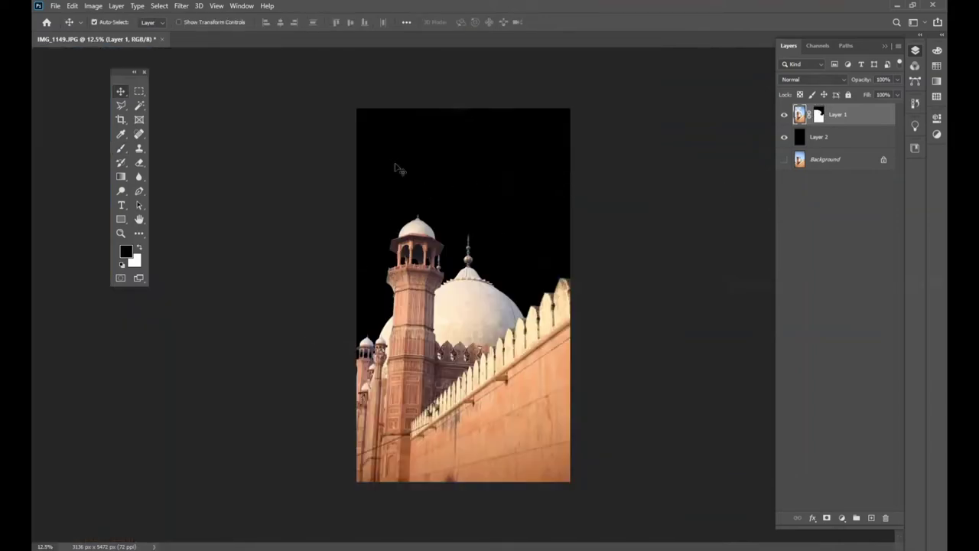
# Step: Hide the black Layer 2 and drag the orange sunset photo from Downloads toward the document
pyautogui.click(784, 138)
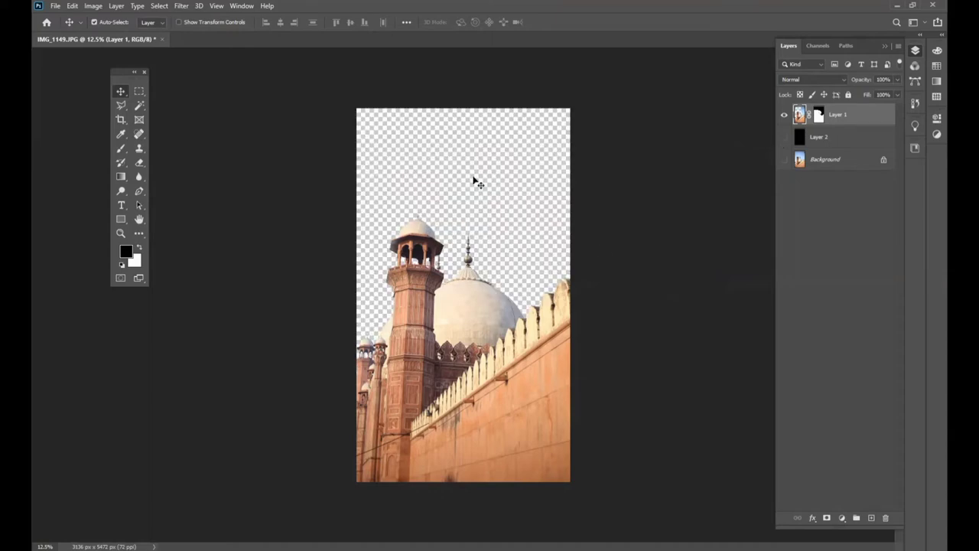
pyautogui.click(839, 143)
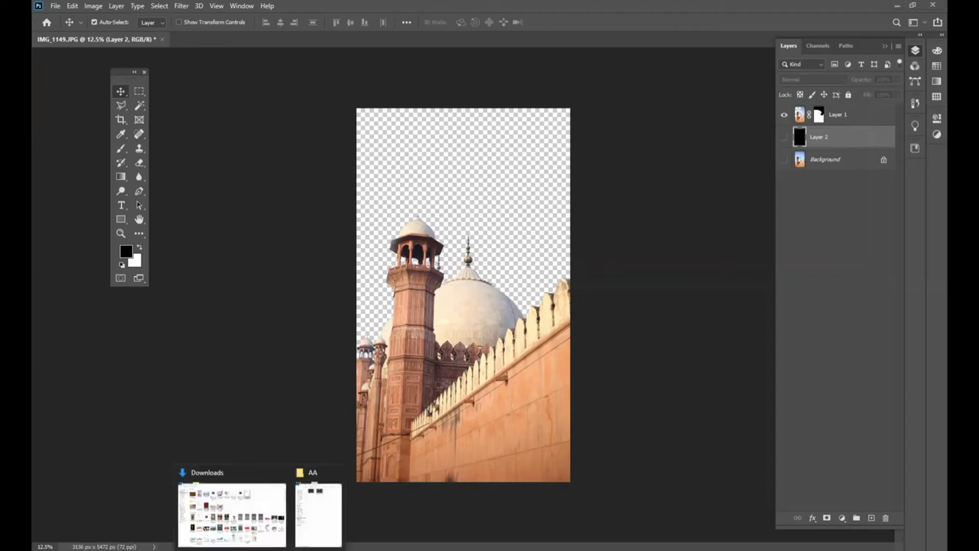
pyautogui.click(246, 532)
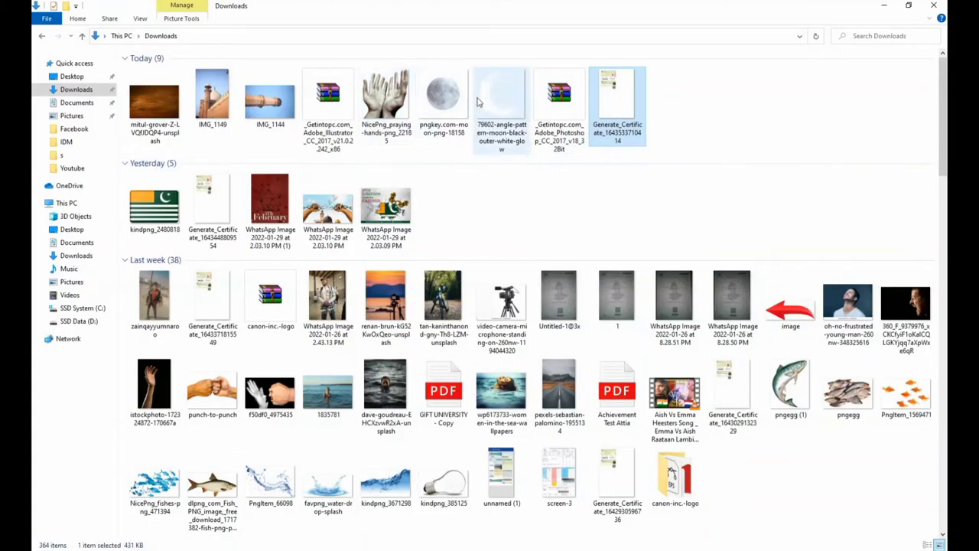
pyautogui.click(147, 100)
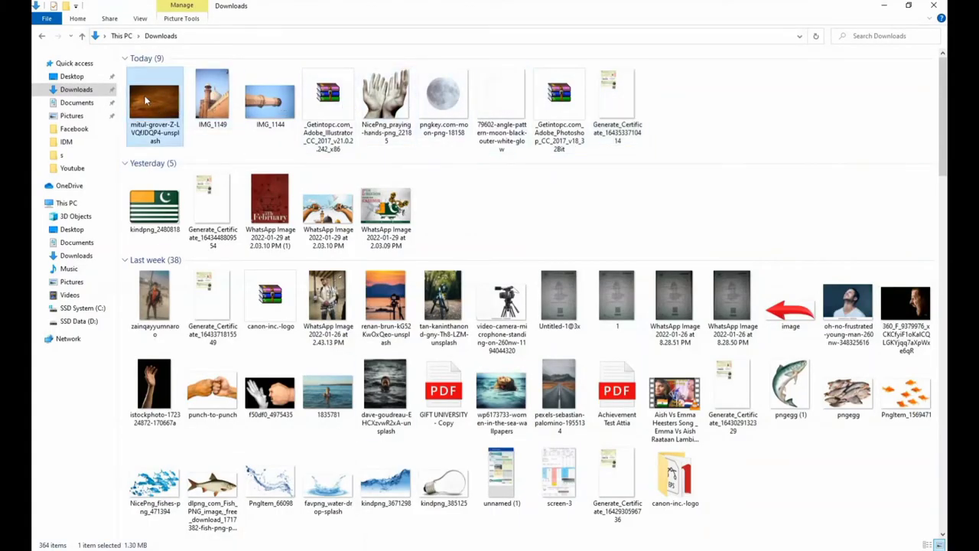
pyautogui.moveTo(147, 100); pyautogui.dragTo(524, 241)
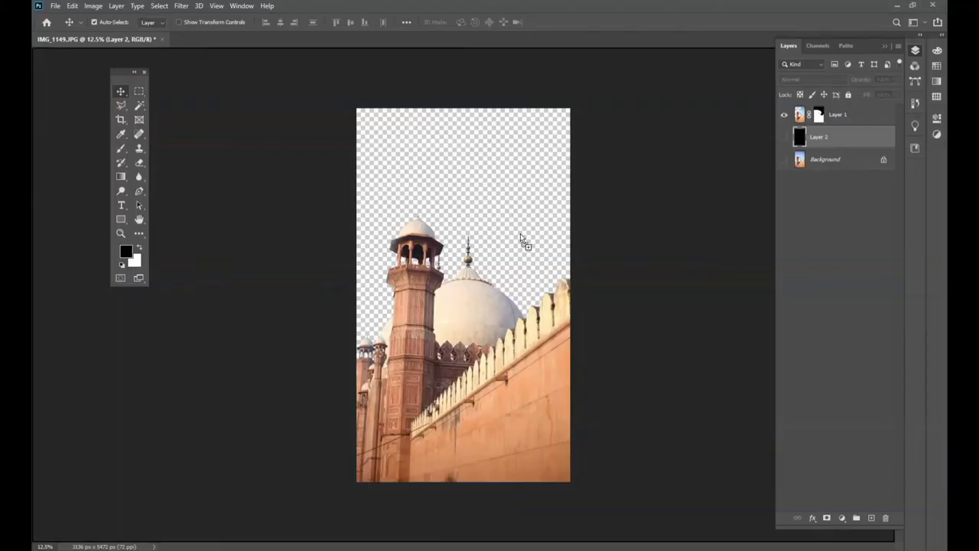
# Step: Place the sunset photo and scale it to 171.22% so it fills the sky behind the mosque
pyautogui.moveTo(524, 241); pyautogui.dragTo(542, 230)
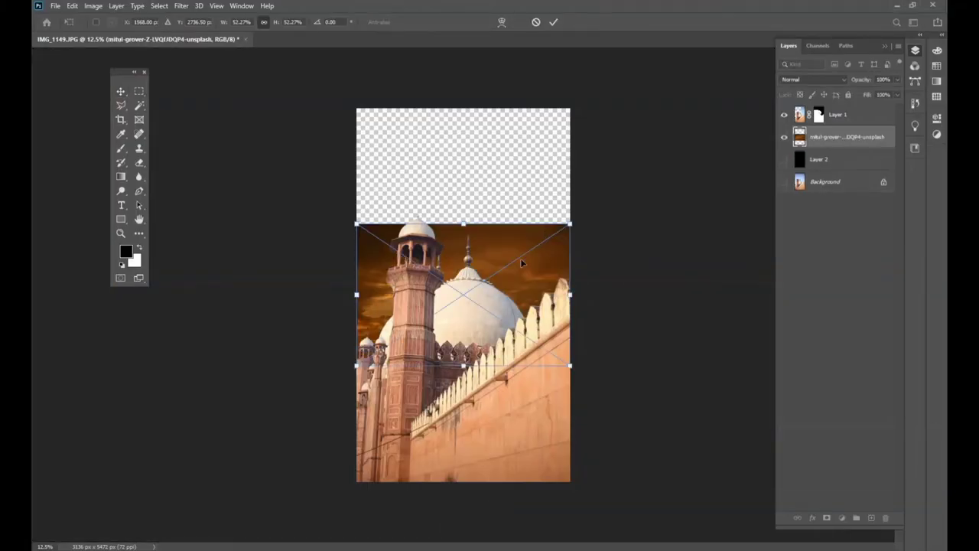
pyautogui.moveTo(522, 263); pyautogui.dragTo(523, 148)
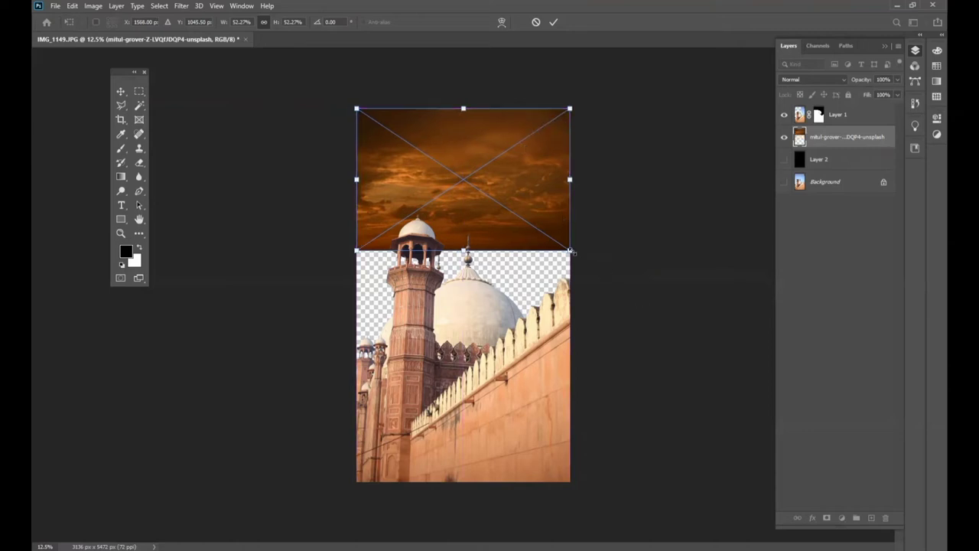
pyautogui.moveTo(571, 251); pyautogui.dragTo(671, 405)
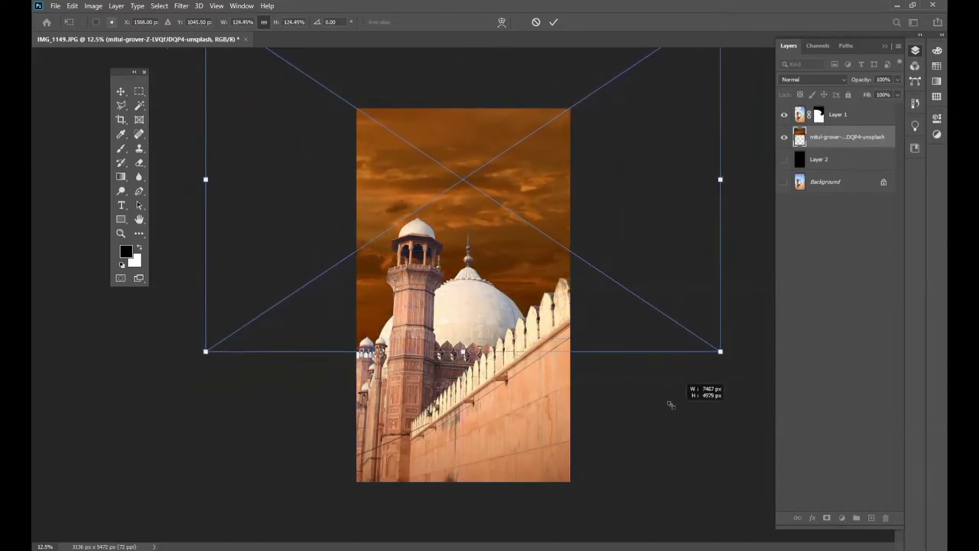
pyautogui.moveTo(670, 405); pyautogui.dragTo(681, 445)
pyautogui.moveTo(475, 236); pyautogui.dragTo(477, 297)
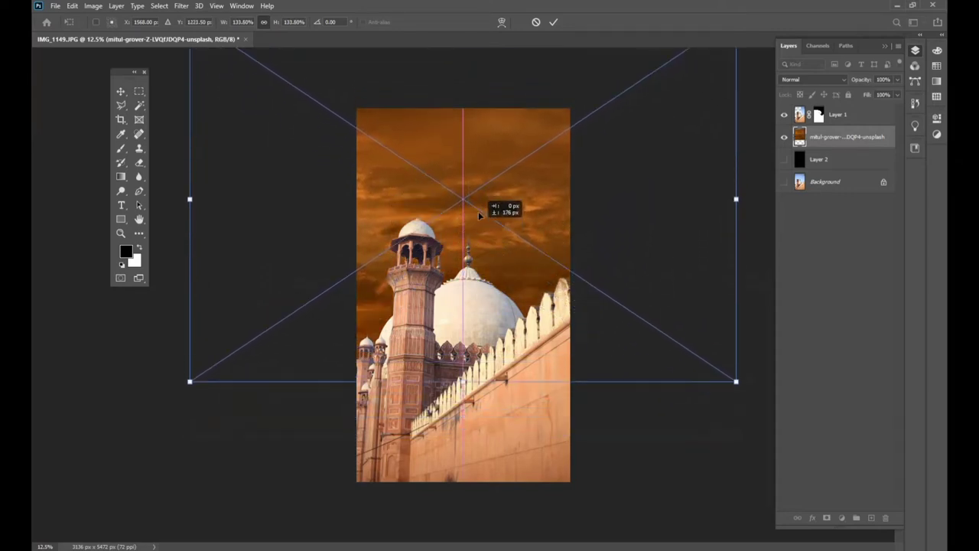
pyautogui.moveTo(479, 277); pyautogui.dragTo(479, 182)
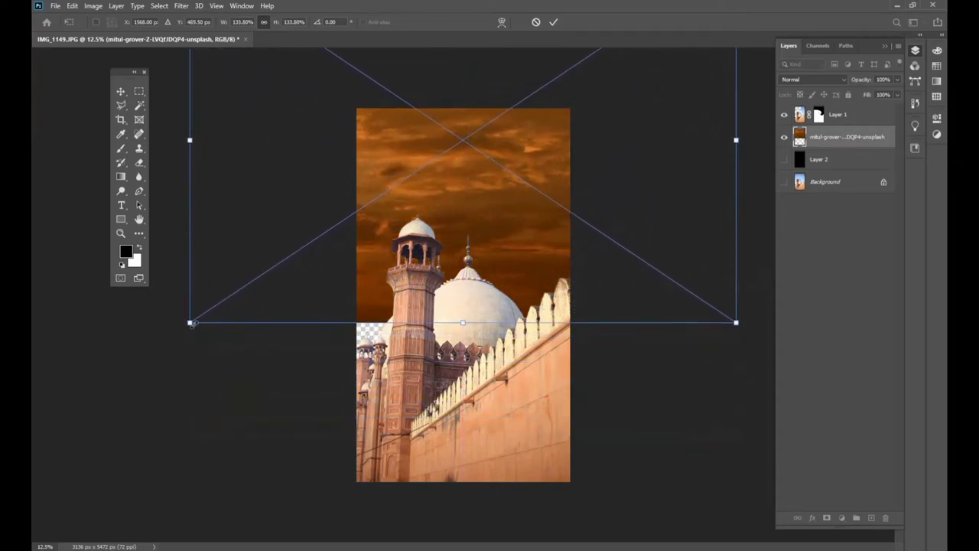
pyautogui.moveTo(190, 322); pyautogui.dragTo(115, 372)
pyautogui.moveTo(466, 223)
pyautogui.mouseDown()
pyautogui.moveTo(463, 318)
pyautogui.moveTo(462, 271)
pyautogui.mouseUp()
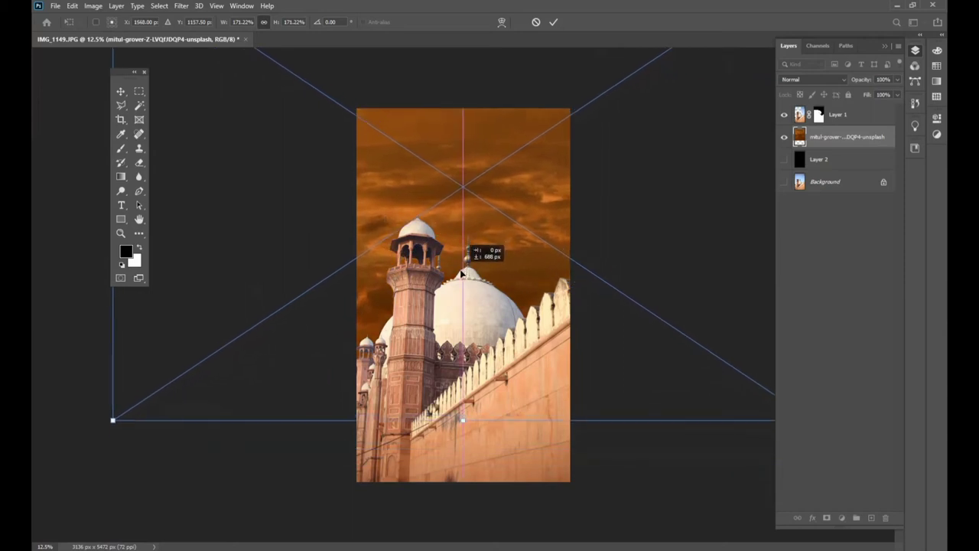
pyautogui.click(555, 21)
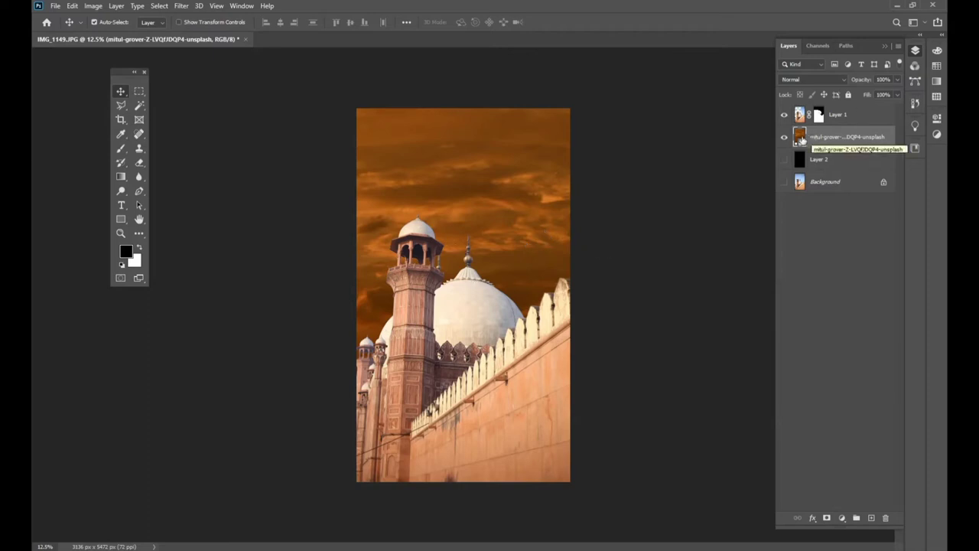
# Step: Bring the praying hands image in above the sunset layer, moving and enlarging it into the sky
pyautogui.click(831, 116)
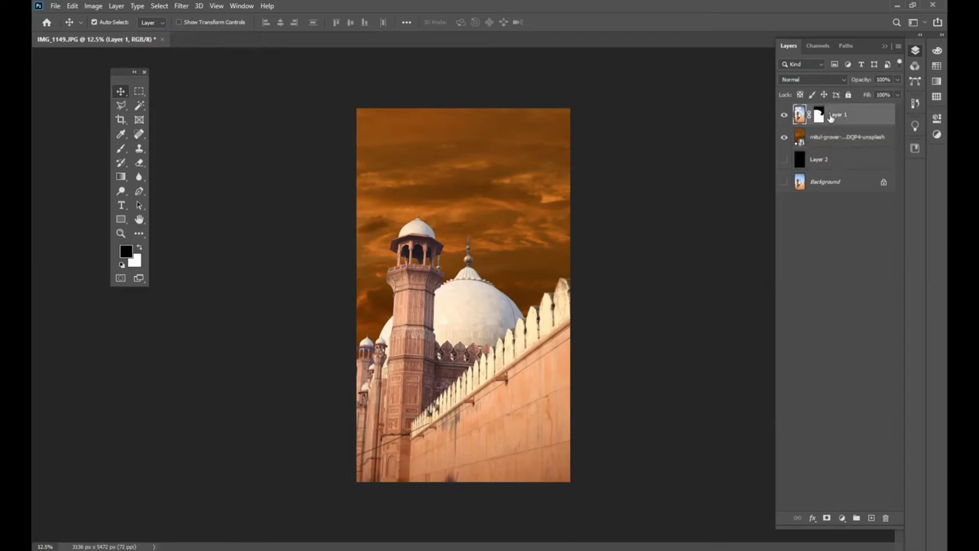
pyautogui.click(827, 138)
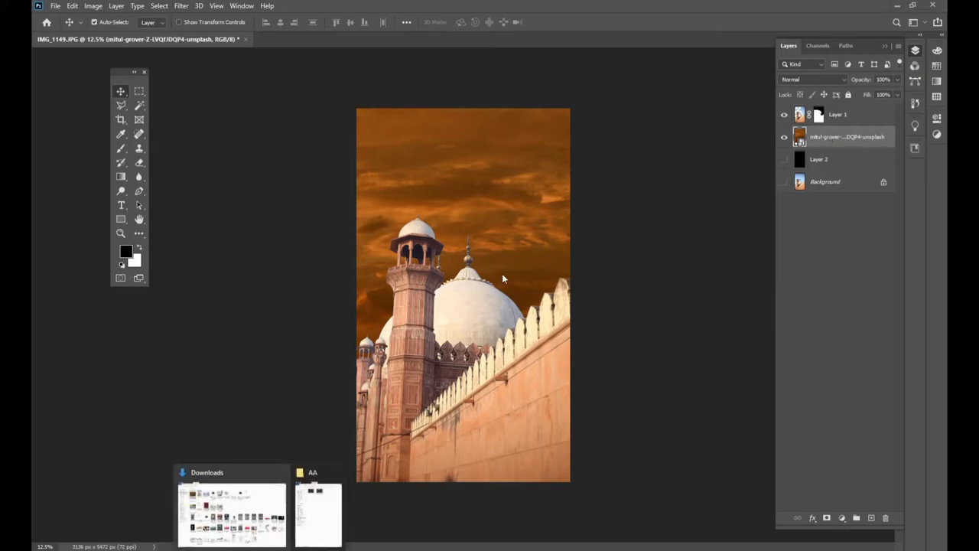
pyautogui.click(252, 524)
pyautogui.moveTo(380, 95)
pyautogui.mouseDown()
pyautogui.moveTo(463, 532)
pyautogui.moveTo(468, 295)
pyautogui.mouseUp()
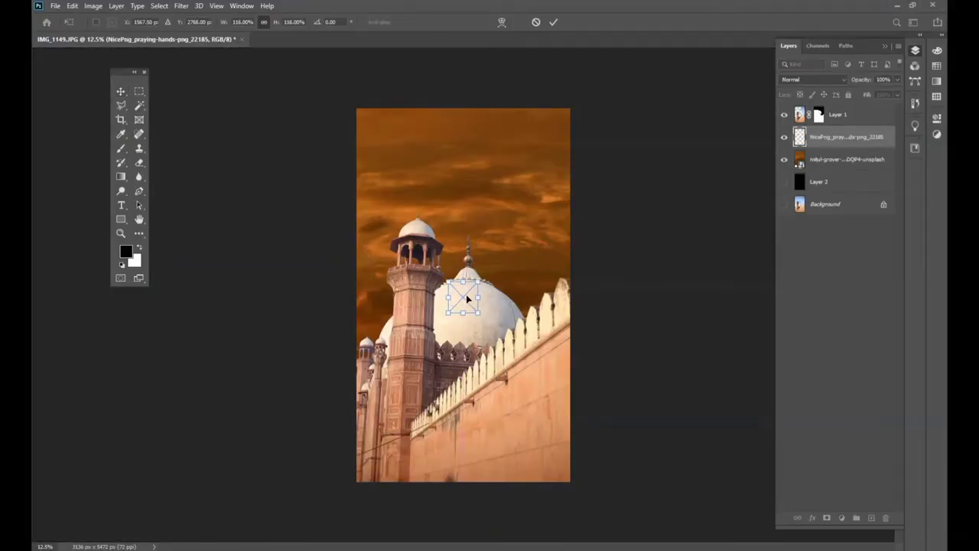
pyautogui.moveTo(461, 304); pyautogui.dragTo(475, 200)
pyautogui.moveTo(493, 215); pyautogui.dragTo(584, 356)
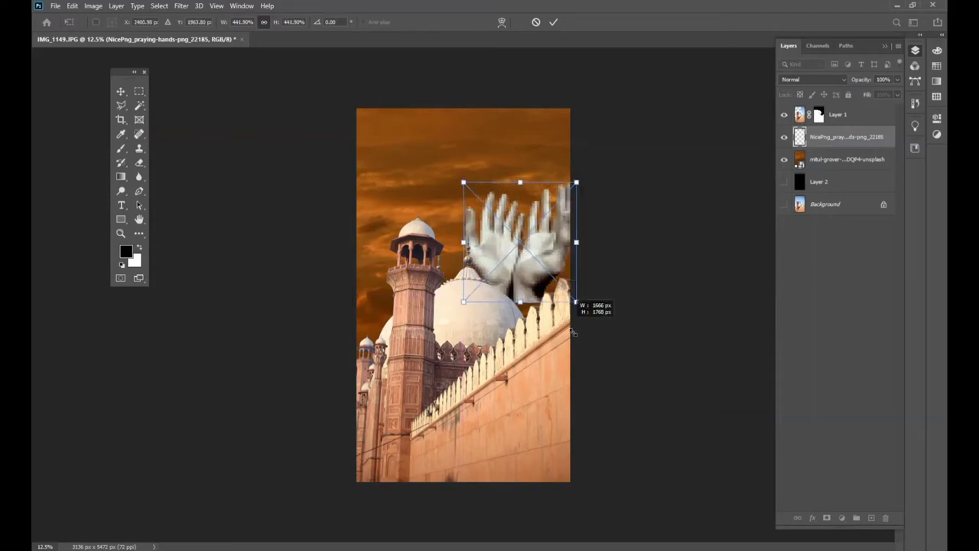
pyautogui.moveTo(517, 265); pyautogui.dragTo(453, 232)
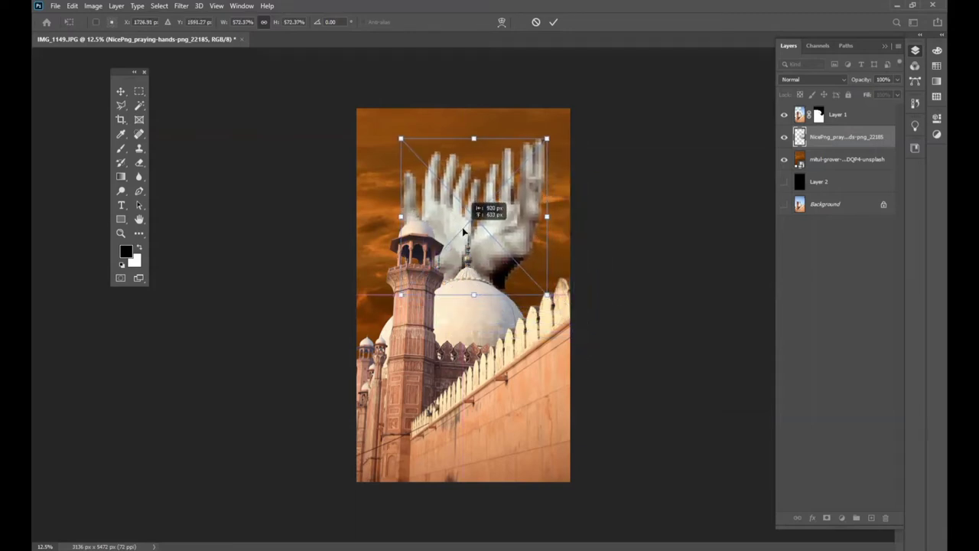
# Step: Rotate and fine-tune the hands to 636.85% at 13.75°, rising behind the dome, and commit
pyautogui.moveTo(554, 139); pyautogui.dragTo(589, 153)
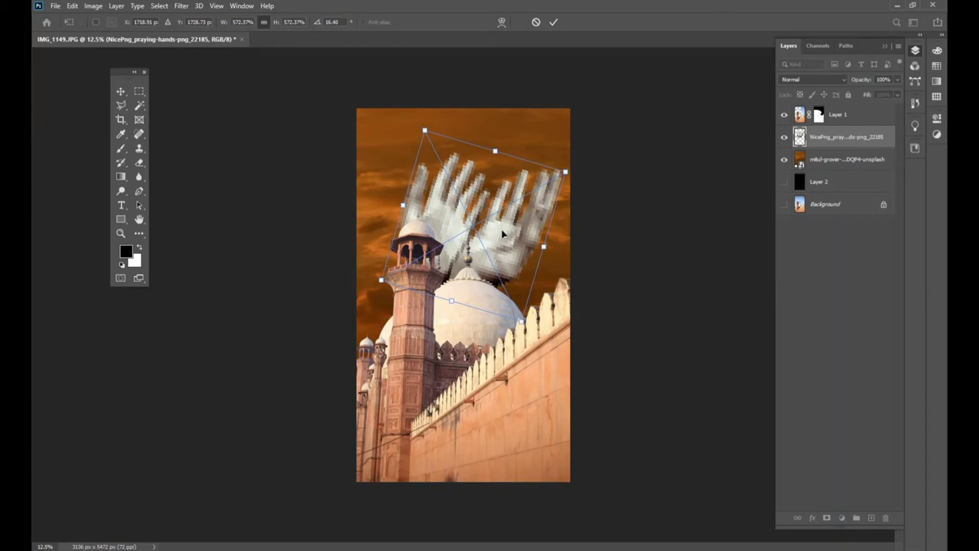
pyautogui.moveTo(533, 322); pyautogui.dragTo(537, 328)
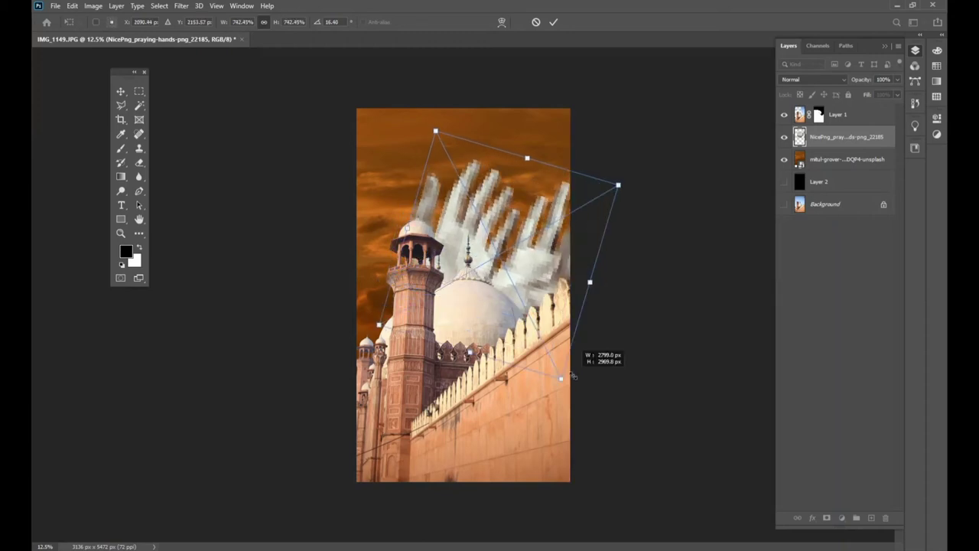
pyautogui.moveTo(499, 266); pyautogui.dragTo(492, 258)
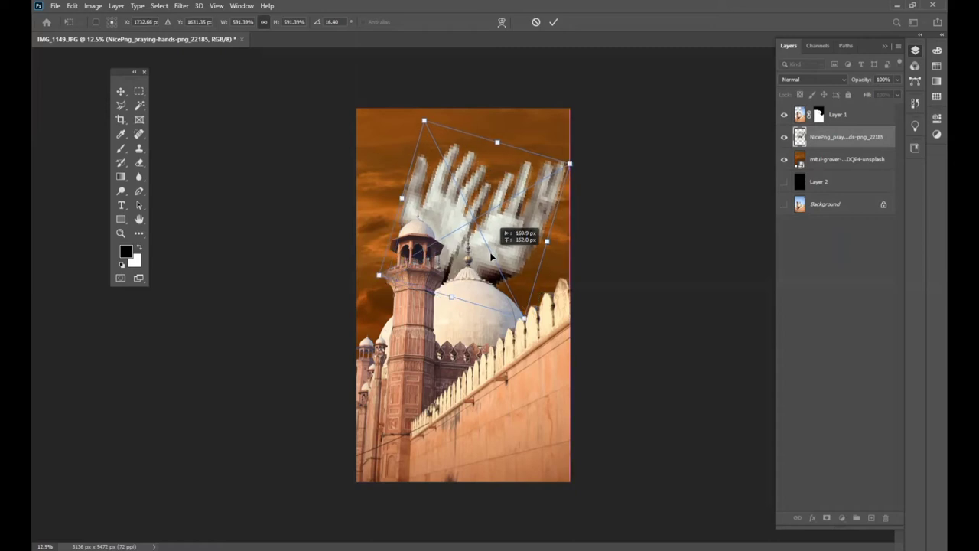
pyautogui.moveTo(492, 258); pyautogui.dragTo(481, 260)
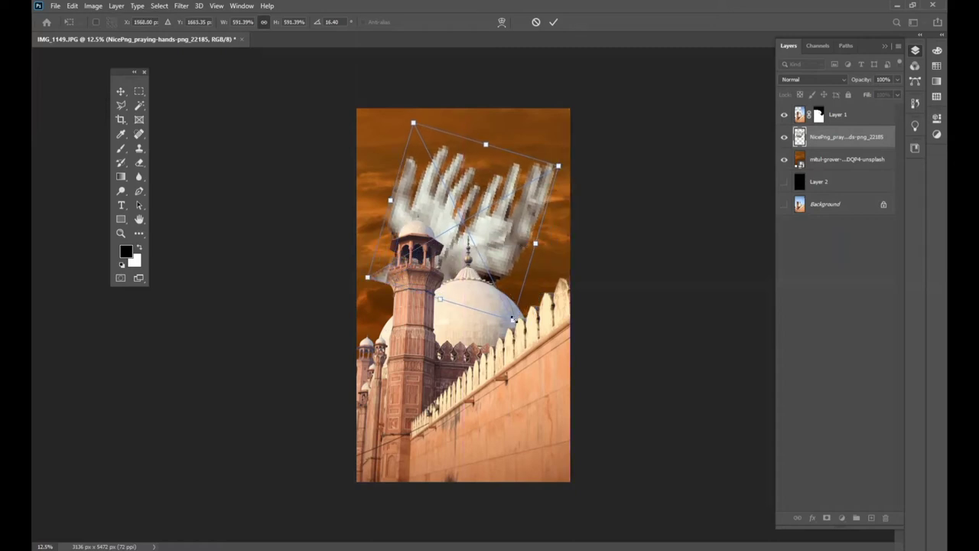
pyautogui.moveTo(512, 318); pyautogui.dragTo(564, 342)
pyautogui.moveTo(514, 256)
pyautogui.mouseDown()
pyautogui.moveTo(505, 237)
pyautogui.moveTo(515, 238)
pyautogui.mouseUp()
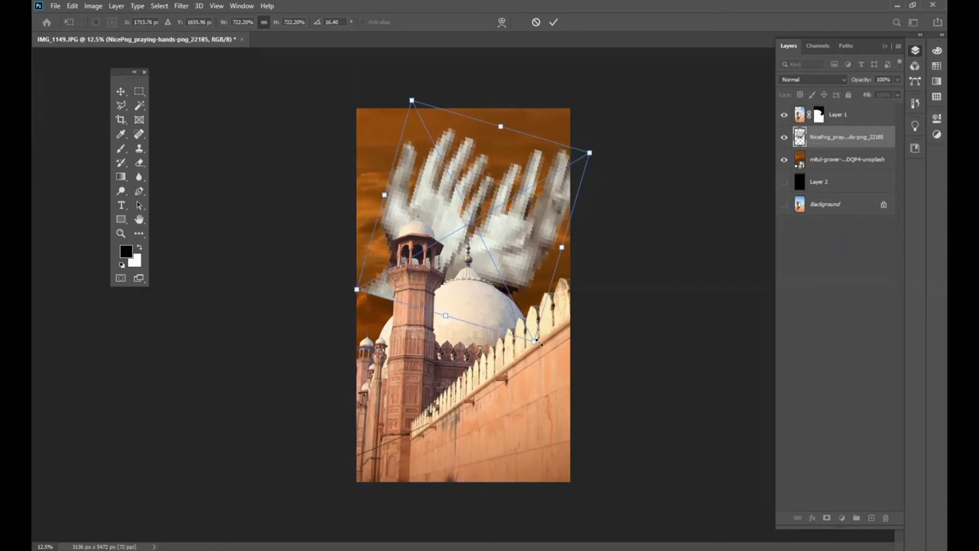
pyautogui.moveTo(538, 342); pyautogui.dragTo(512, 305)
pyautogui.moveTo(490, 239)
pyautogui.mouseDown()
pyautogui.moveTo(519, 263)
pyautogui.moveTo(507, 257)
pyautogui.mouseUp()
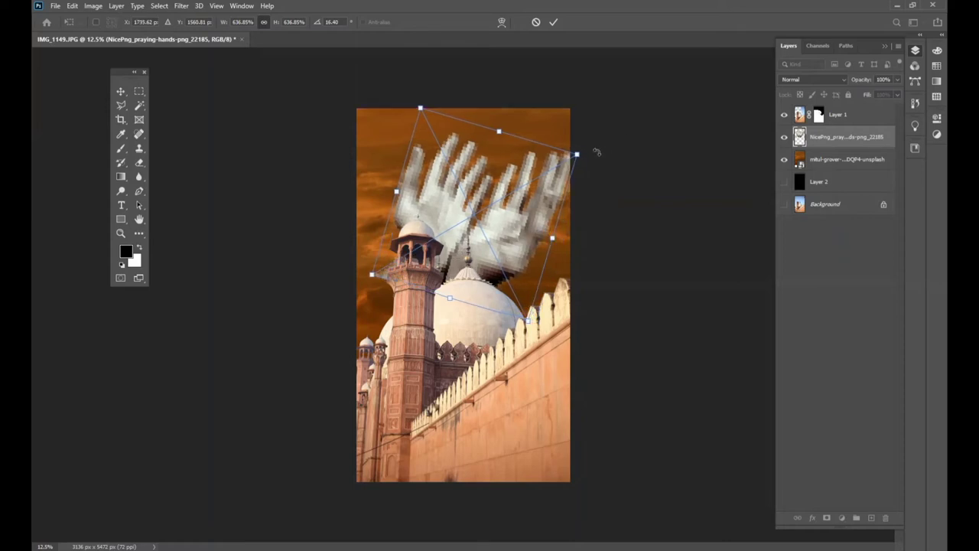
pyautogui.moveTo(596, 152); pyautogui.dragTo(594, 146)
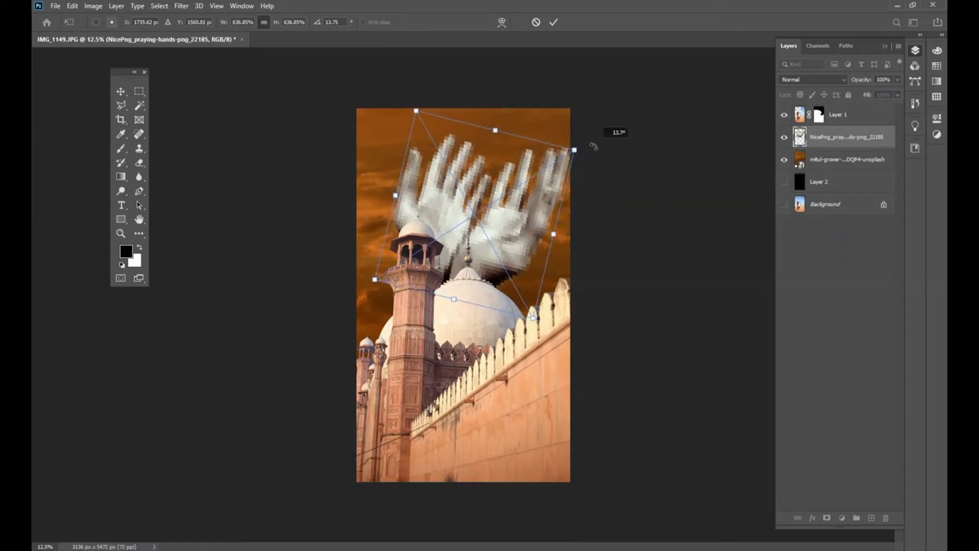
pyautogui.click(554, 22)
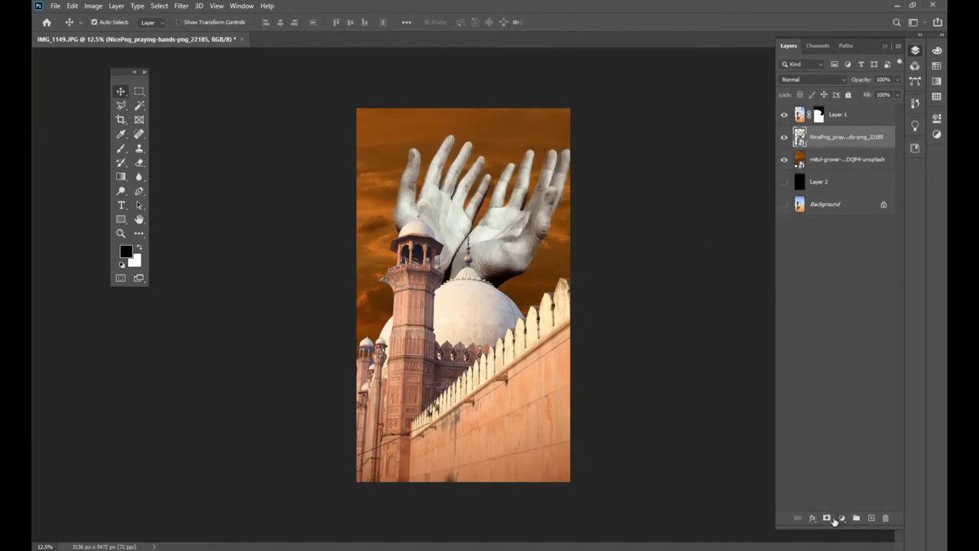
# Step: Give the praying-hands layer a white layer mask and nudge the hands slightly up and left
pyautogui.click(828, 518)
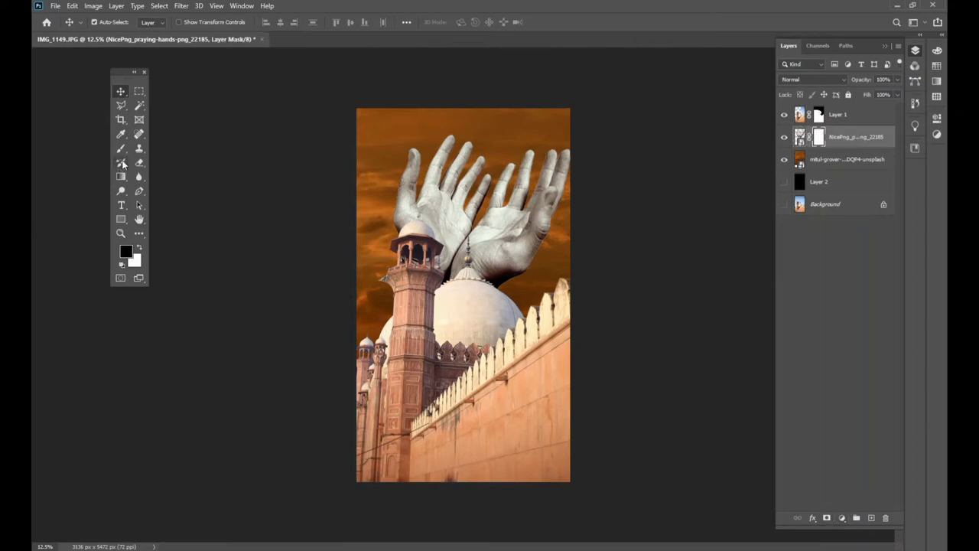
pyautogui.press('b')
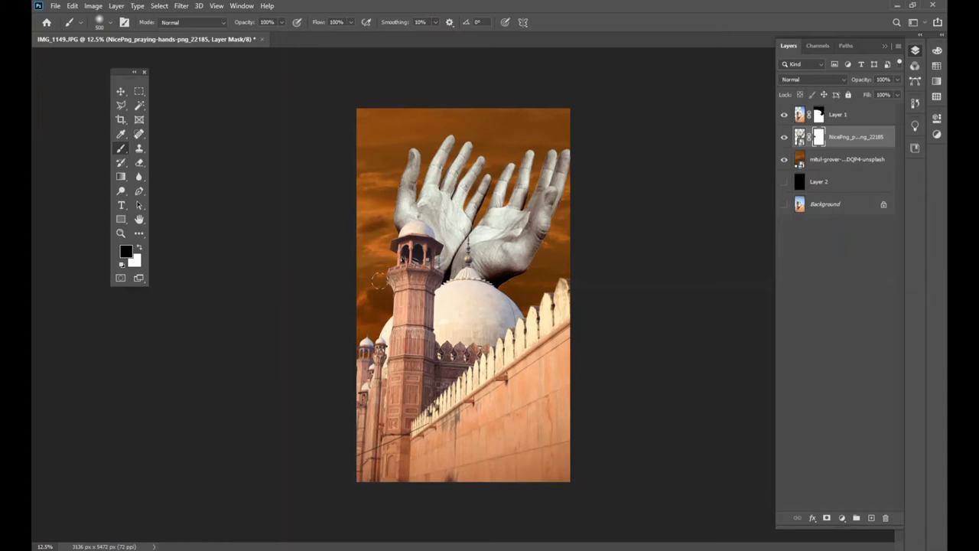
pyautogui.click(120, 91)
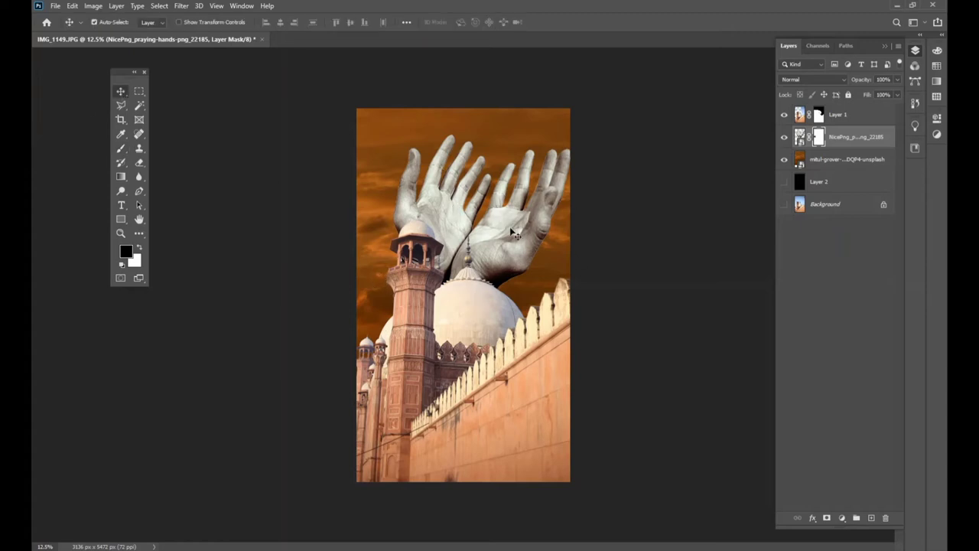
pyautogui.moveTo(511, 234); pyautogui.dragTo(509, 230)
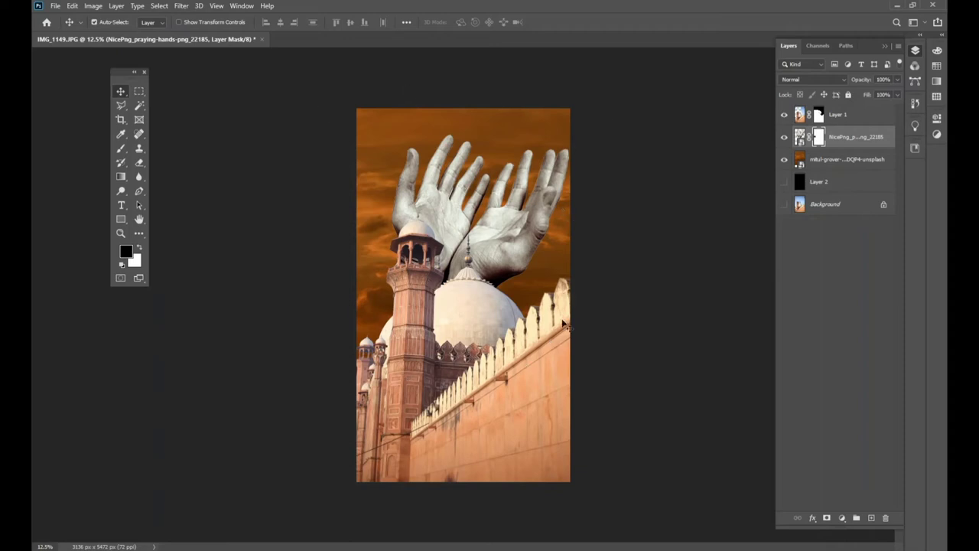
pyautogui.click(534, 366)
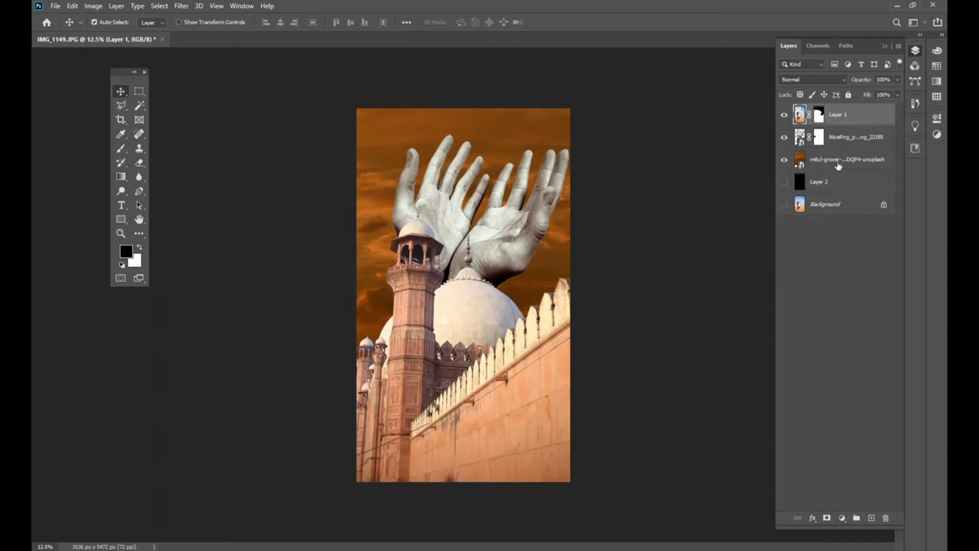
# Step: Add a Brightness/Contrast adjustment that darkens the mosque, clipped to Layer 1
pyautogui.click(837, 163)
pyautogui.click(829, 116)
pyautogui.click(842, 519)
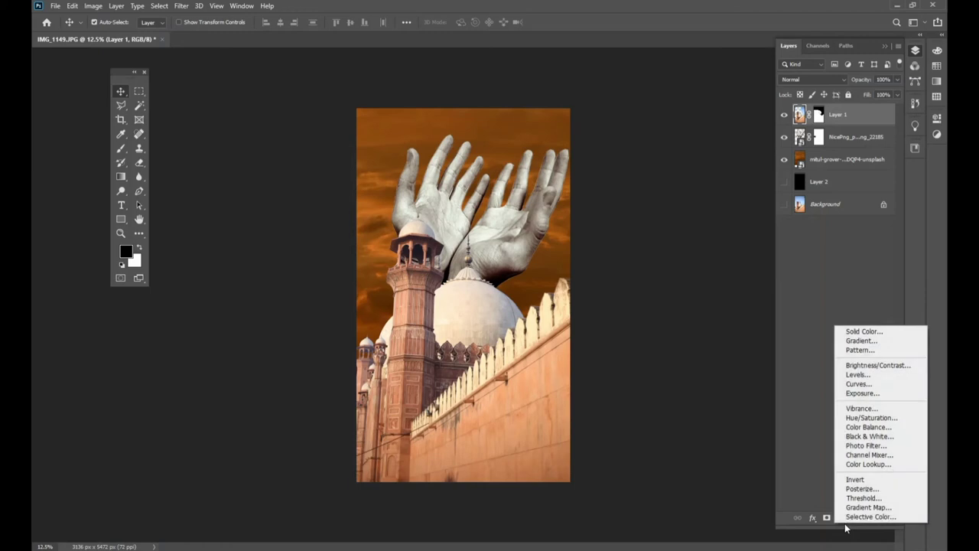
pyautogui.click(875, 366)
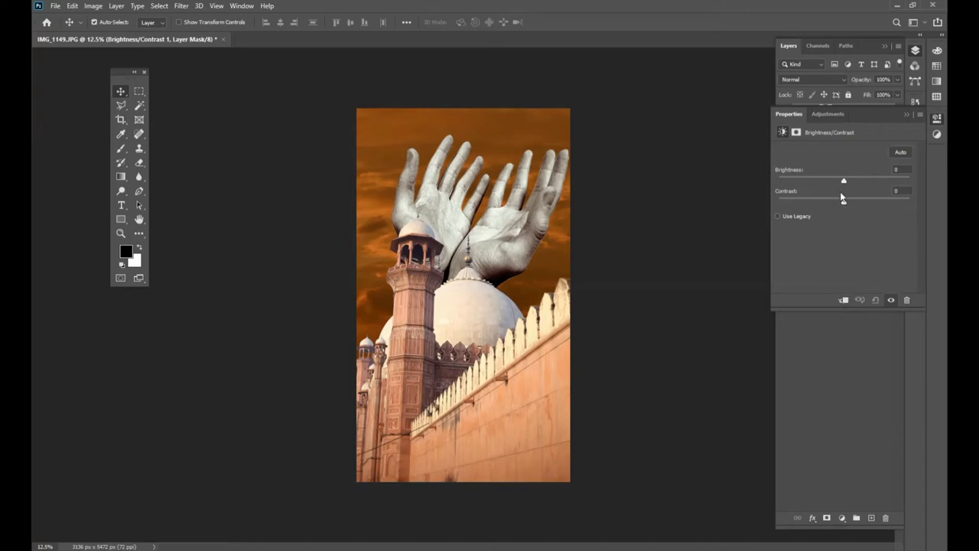
pyautogui.moveTo(844, 184)
pyautogui.mouseDown()
pyautogui.moveTo(798, 183)
pyautogui.moveTo(806, 184)
pyautogui.mouseUp()
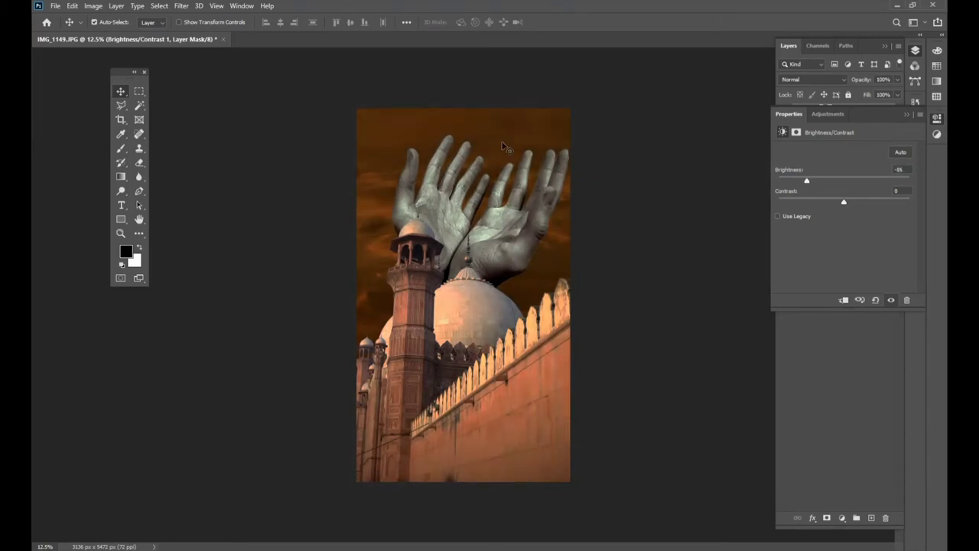
pyautogui.click(845, 301)
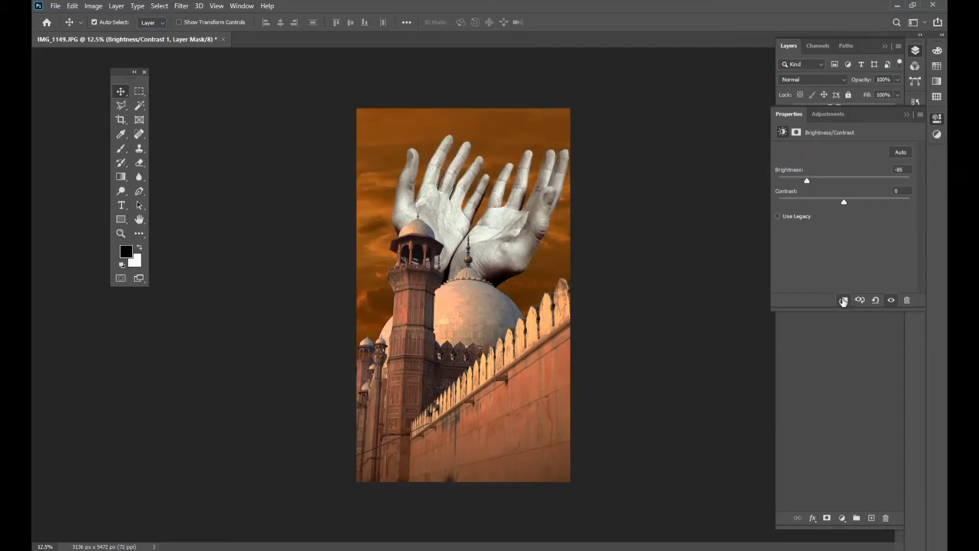
pyautogui.click(844, 302)
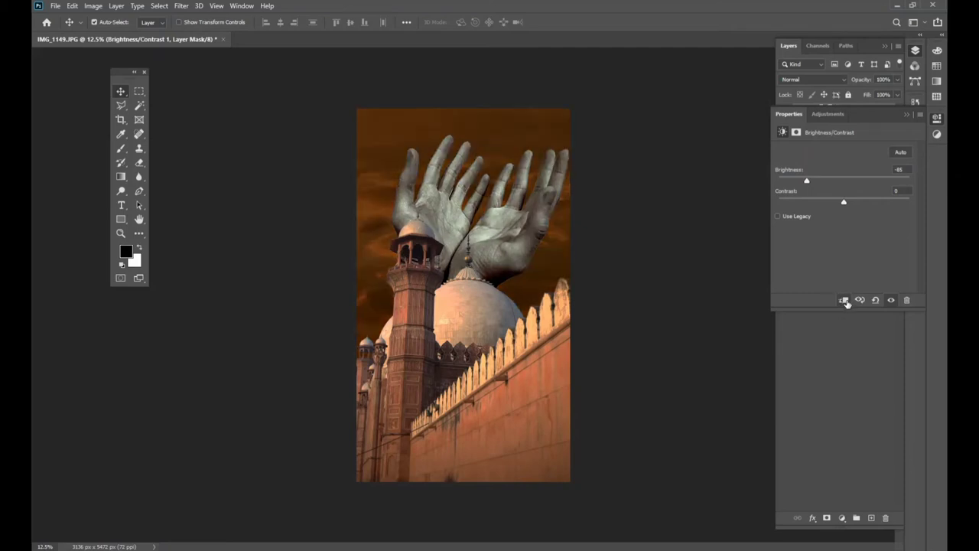
pyautogui.click(906, 113)
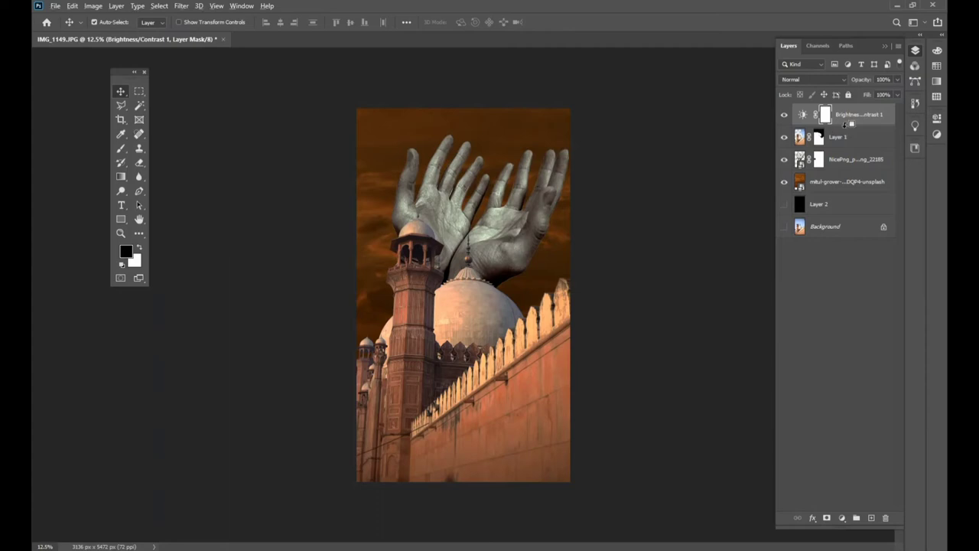
pyautogui.keyDown('alt'); pyautogui.click(843, 124); pyautogui.keyUp('alt')
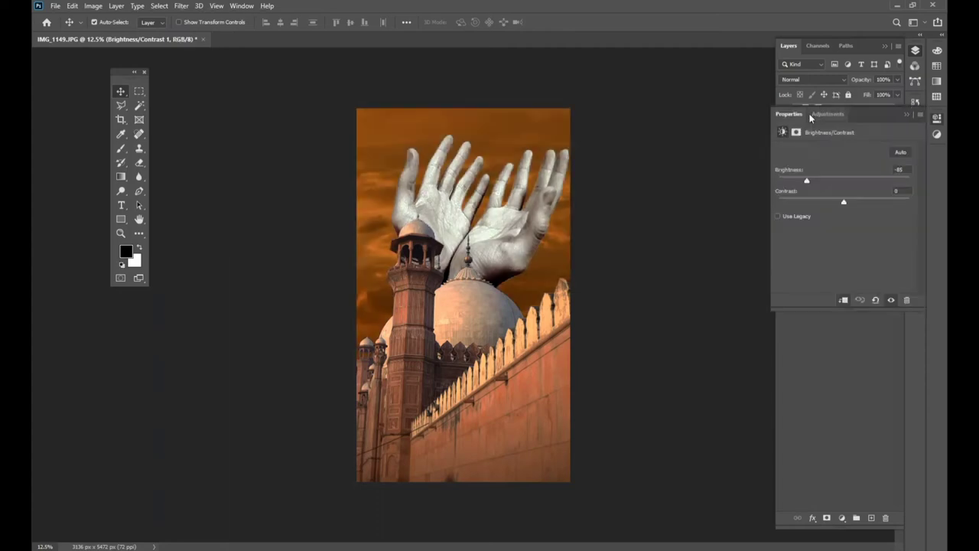
# Step: Tune the adjustment to Brightness −116, Contrast 84, toggling it to compare the mosque
pyautogui.doubleClick(811, 114)
pyautogui.moveTo(807, 182)
pyautogui.mouseDown()
pyautogui.moveTo(825, 178)
pyautogui.moveTo(785, 179)
pyautogui.moveTo(918, 203)
pyautogui.moveTo(879, 204)
pyautogui.moveTo(899, 203)
pyautogui.mouseUp()
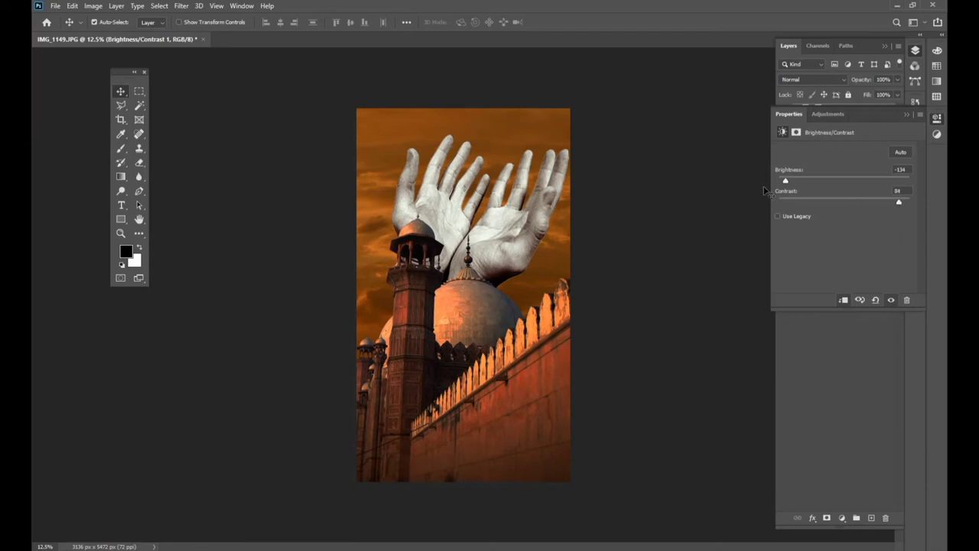
pyautogui.moveTo(786, 181); pyautogui.dragTo(793, 181)
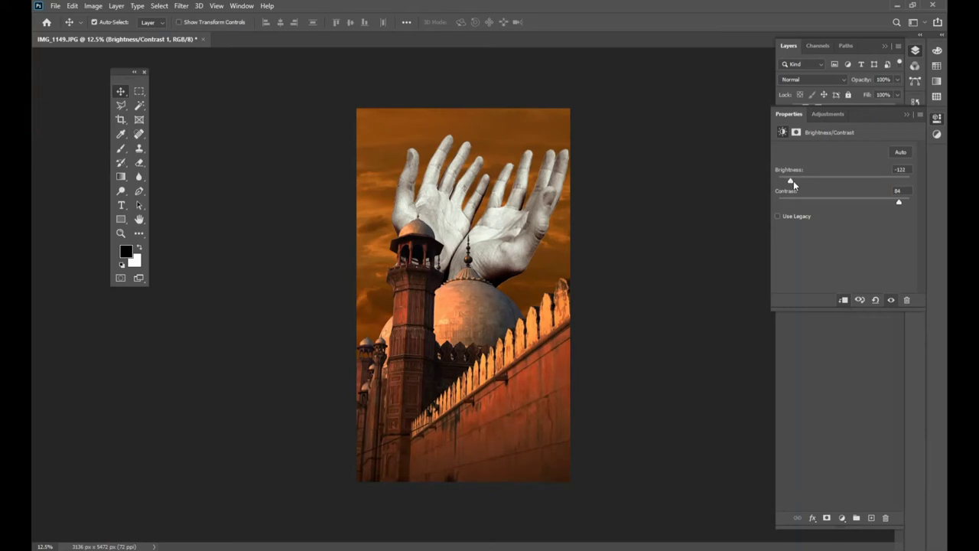
pyautogui.click(906, 114)
pyautogui.click(784, 115)
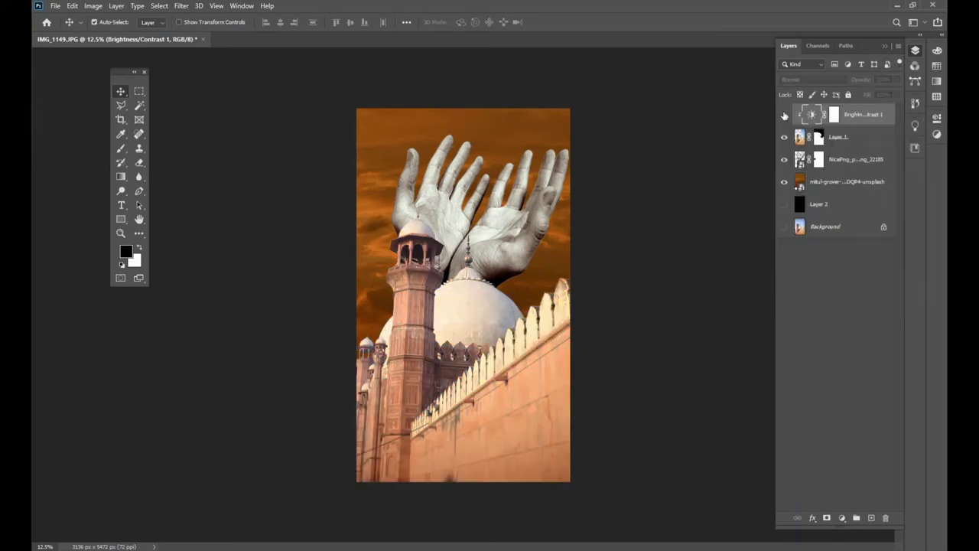
pyautogui.click(784, 115)
pyautogui.click(784, 115)
pyautogui.click(784, 114)
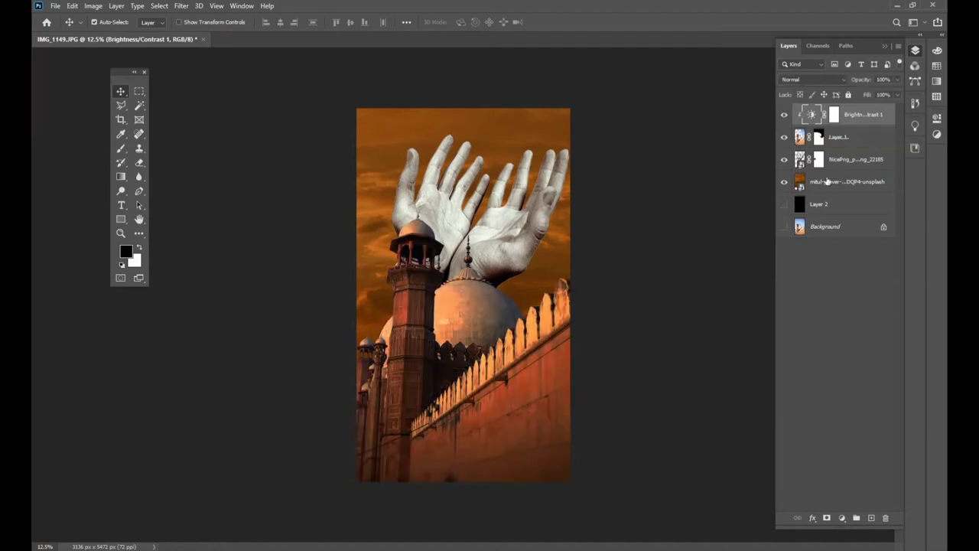
pyautogui.click(826, 182)
# Step: Add a Brightness/Contrast adjustment above the sky with Brightness -87 and Contrast 43
pyautogui.click(842, 518)
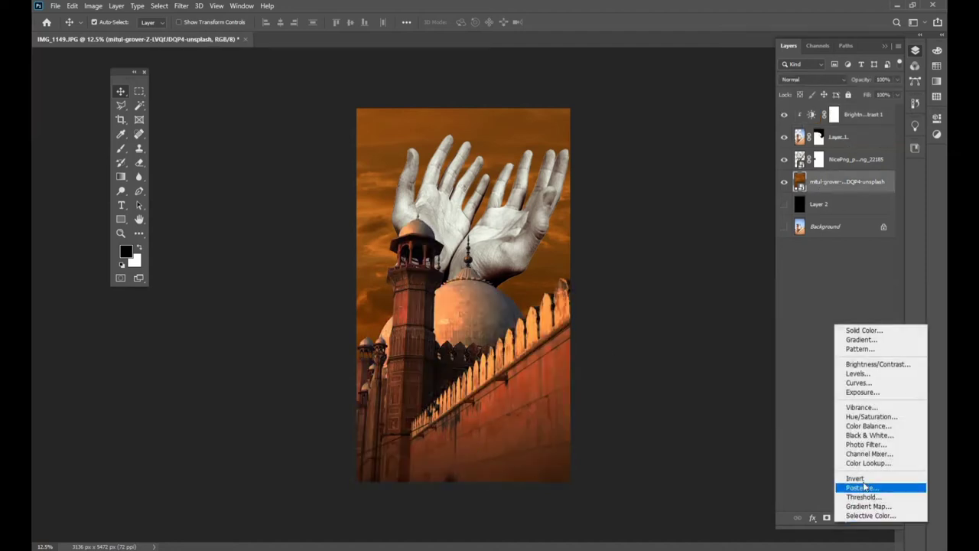
pyautogui.click(873, 364)
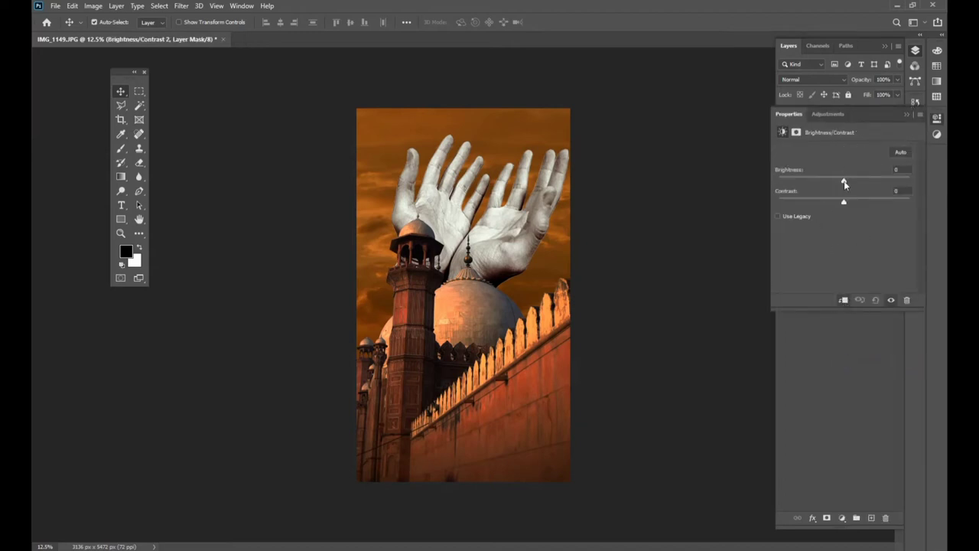
pyautogui.moveTo(844, 184); pyautogui.dragTo(805, 182)
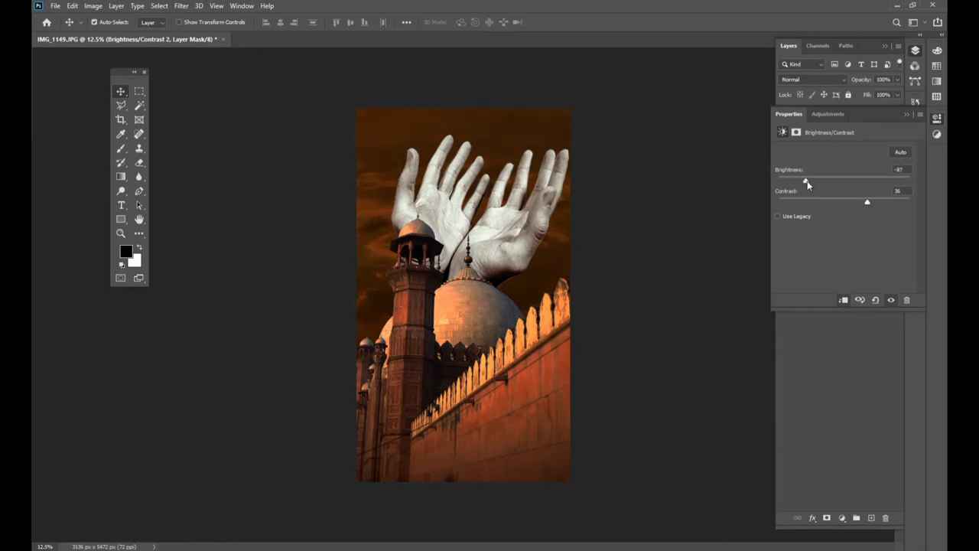
pyautogui.moveTo(868, 204)
pyautogui.mouseDown()
pyautogui.moveTo(835, 202)
pyautogui.moveTo(873, 205)
pyautogui.mouseUp()
# Step: Toggle the sky darkening on and off to compare, then select the praying-hands layer
pyautogui.click(905, 114)
pyautogui.click(784, 182)
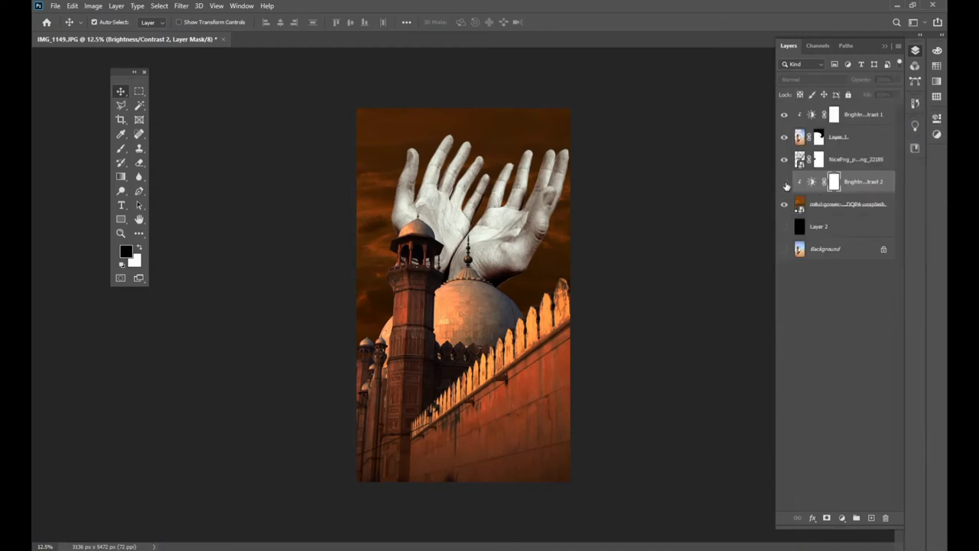
pyautogui.click(784, 182)
pyautogui.click(784, 182)
pyautogui.click(784, 182)
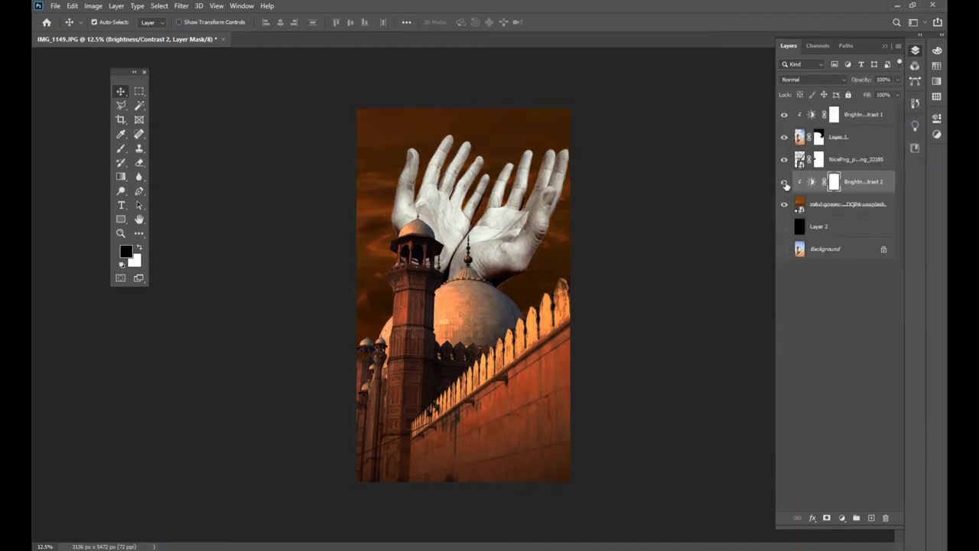
pyautogui.click(830, 159)
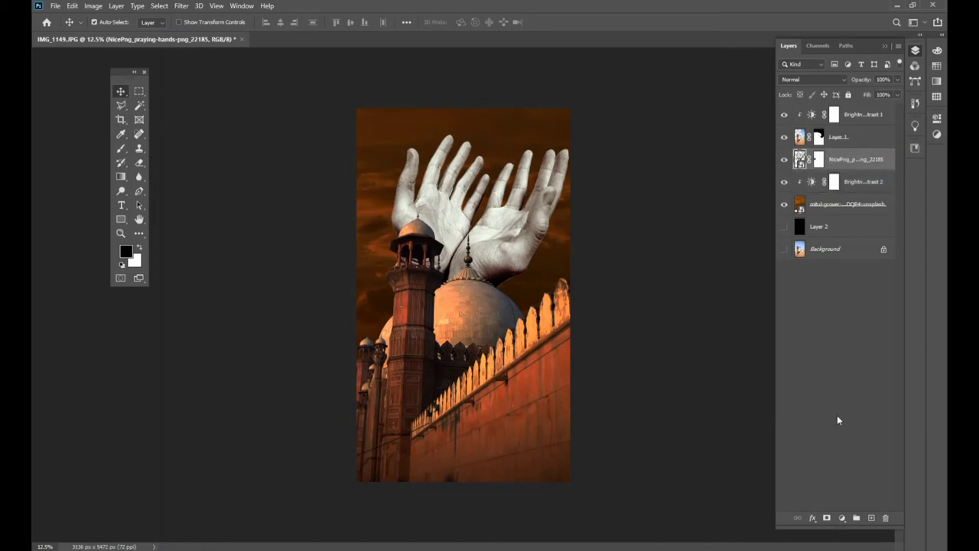
# Step: Add a Hue/Saturation adjustment to the hands with hue about +40 and Lightness -40
pyautogui.click(843, 520)
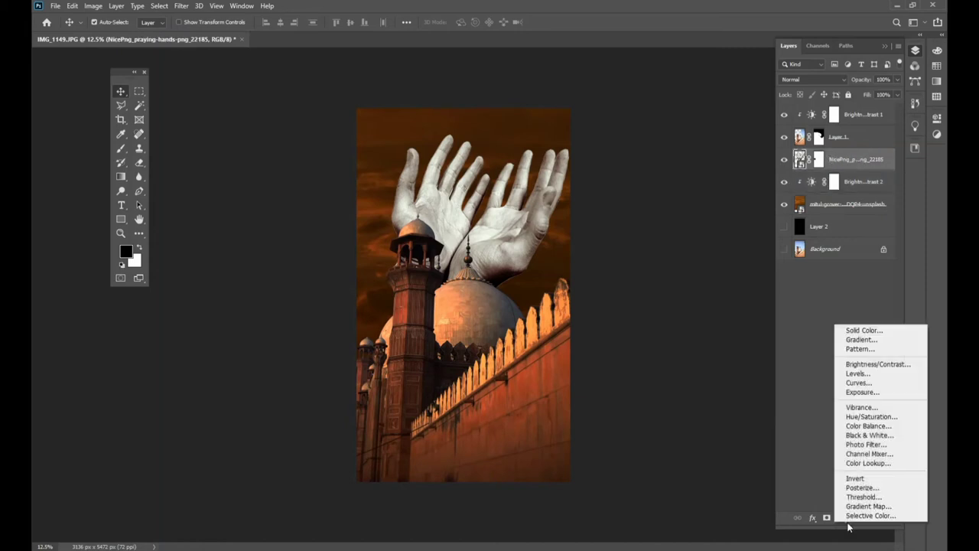
pyautogui.click(883, 417)
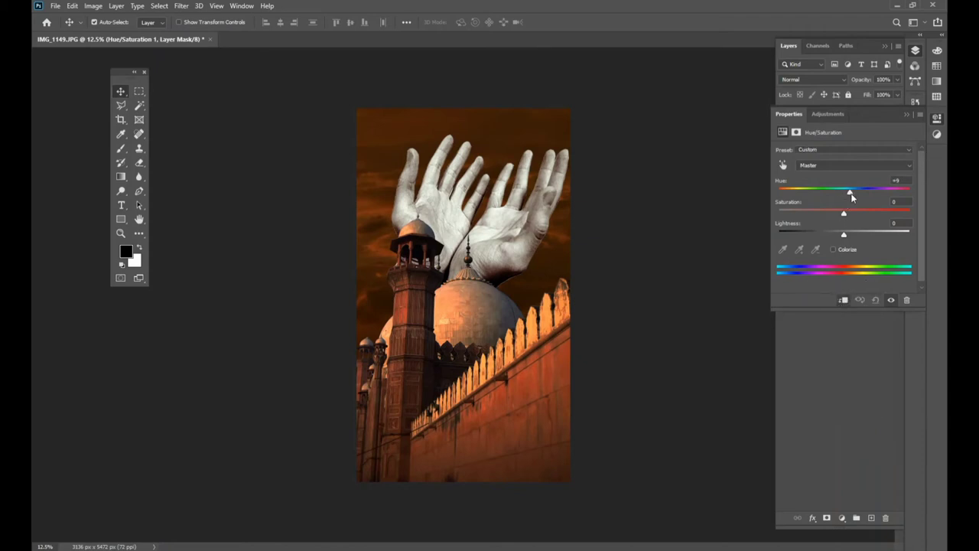
pyautogui.moveTo(852, 197)
pyautogui.mouseDown()
pyautogui.moveTo(904, 194)
pyautogui.moveTo(861, 193)
pyautogui.moveTo(872, 191)
pyautogui.moveTo(867, 212)
pyautogui.moveTo(892, 215)
pyautogui.mouseUp()
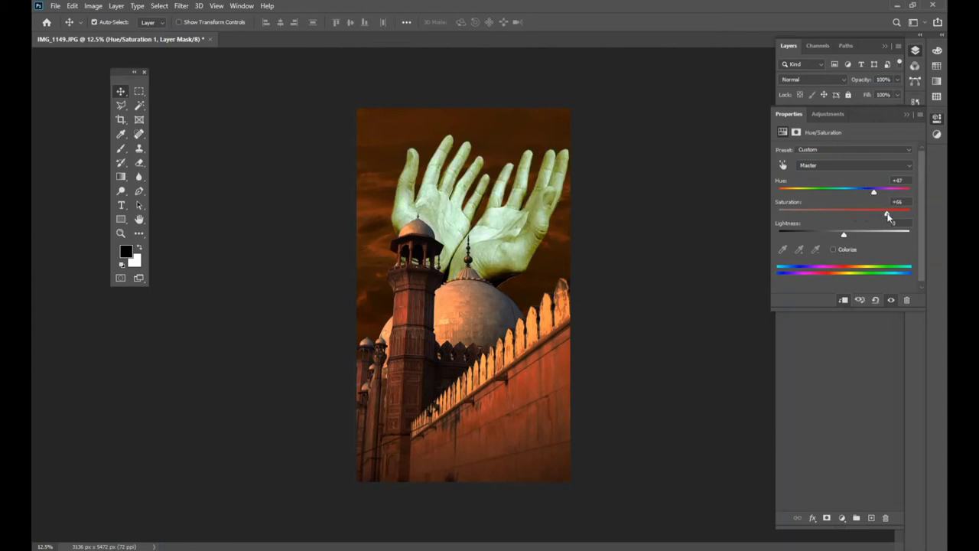
pyautogui.moveTo(870, 190); pyautogui.dragTo(865, 190)
pyautogui.moveTo(844, 233); pyautogui.dragTo(818, 234)
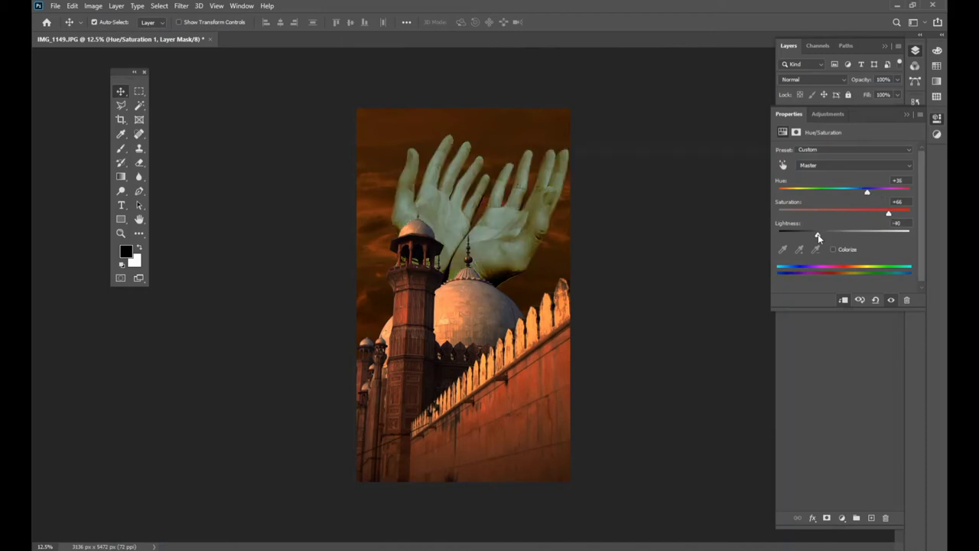
# Step: Toggle the Hue/Saturation adjustment off and back on to compare the hands
pyautogui.click(908, 113)
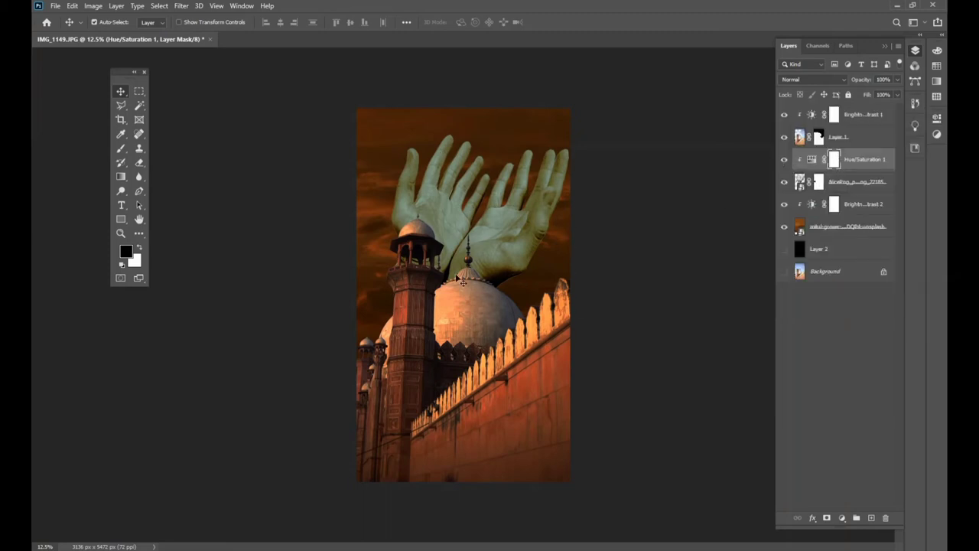
pyautogui.click(783, 160)
pyautogui.click(783, 160)
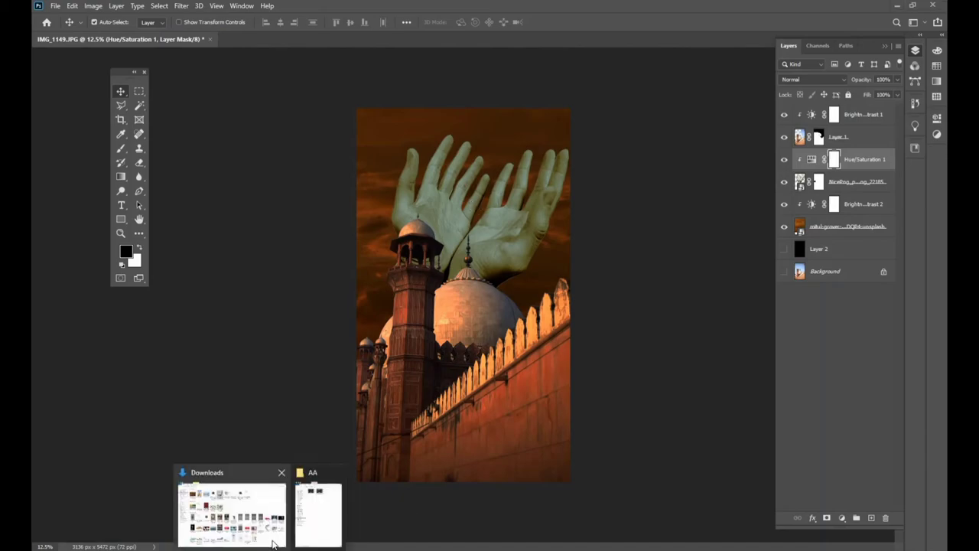
# Step: Place the moon image from Downloads, scaled about 341% and rotated -32.8°, over the hands
pyautogui.click(229, 512)
pyautogui.click(505, 132)
pyautogui.moveTo(504, 133); pyautogui.dragTo(494, 325)
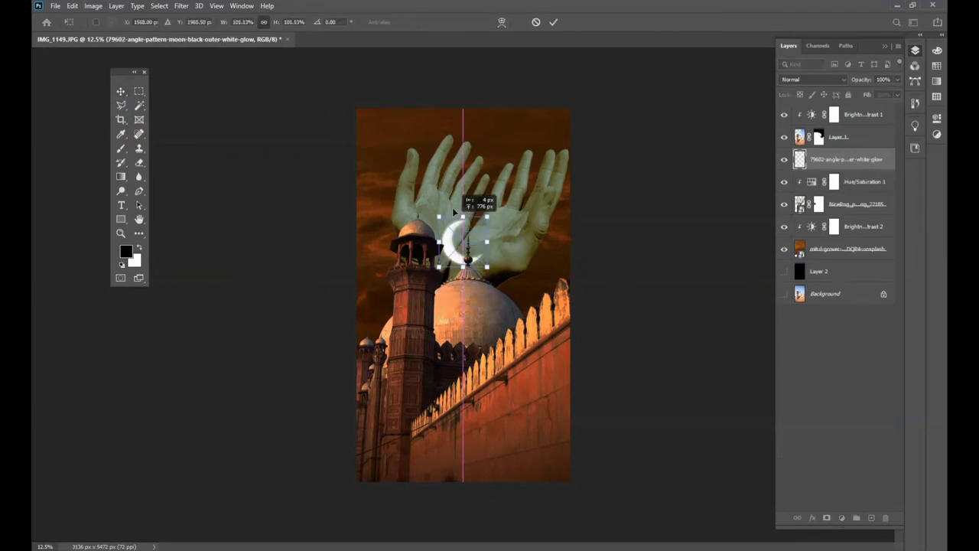
pyautogui.moveTo(455, 279); pyautogui.dragTo(454, 191)
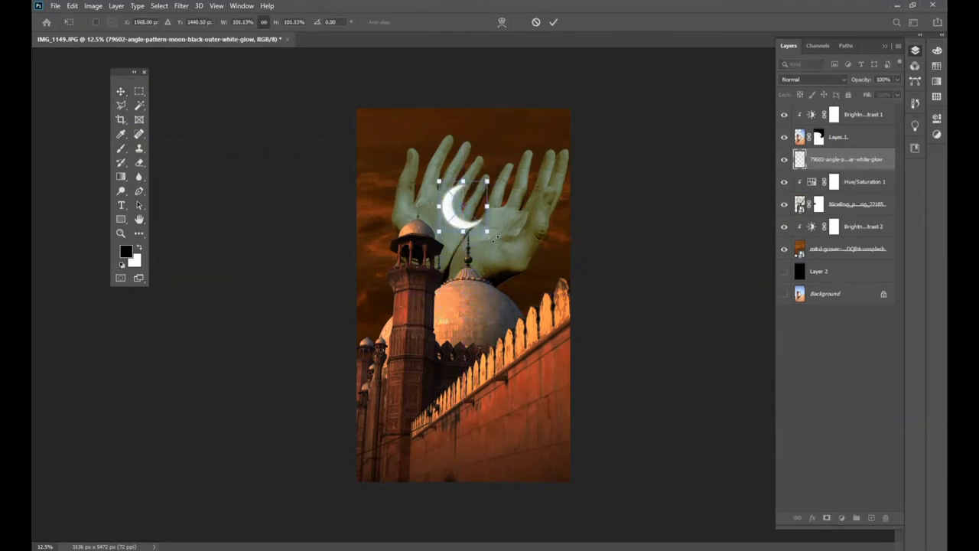
pyautogui.moveTo(495, 238); pyautogui.dragTo(511, 239)
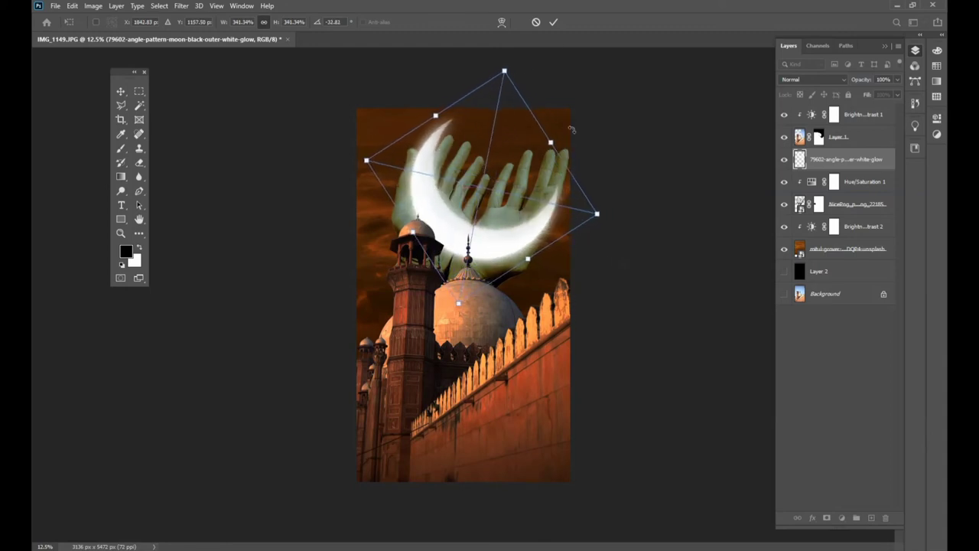
pyautogui.press('Return')
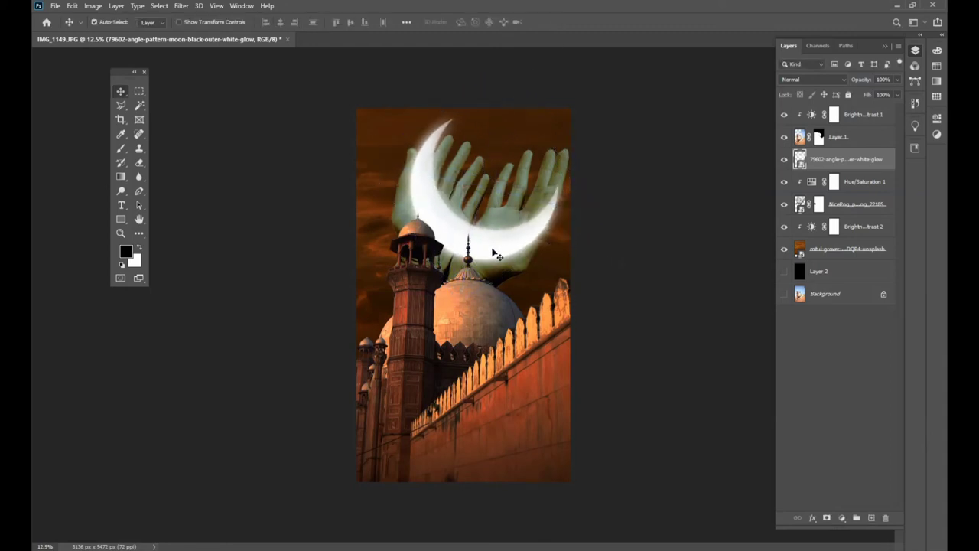
# Step: Nudge the moon into final position between the hands with the Move tool and arrow keys
pyautogui.moveTo(495, 253); pyautogui.dragTo(497, 242)
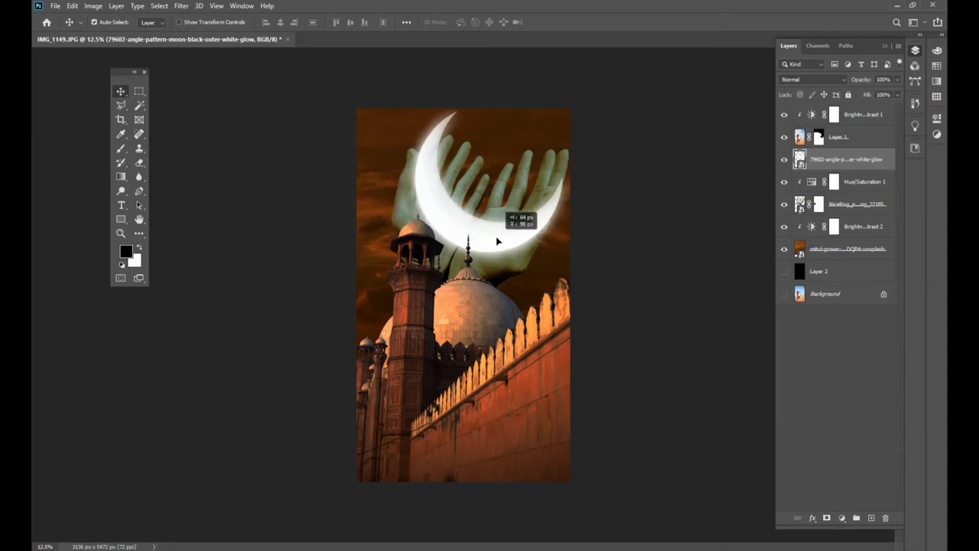
pyautogui.moveTo(497, 242); pyautogui.dragTo(491, 246)
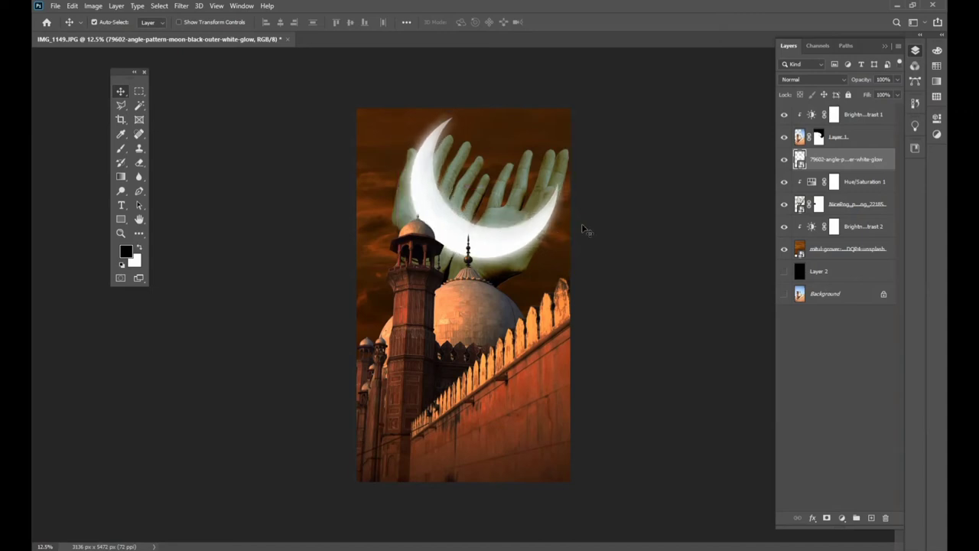
pyautogui.hotkey('shift', 'Up')
pyautogui.hotkey('shift', 'Up')
pyautogui.hotkey('shift', 'Up')
pyautogui.hotkey('shift', 'Up')
pyautogui.hotkey('shift', 'Up')
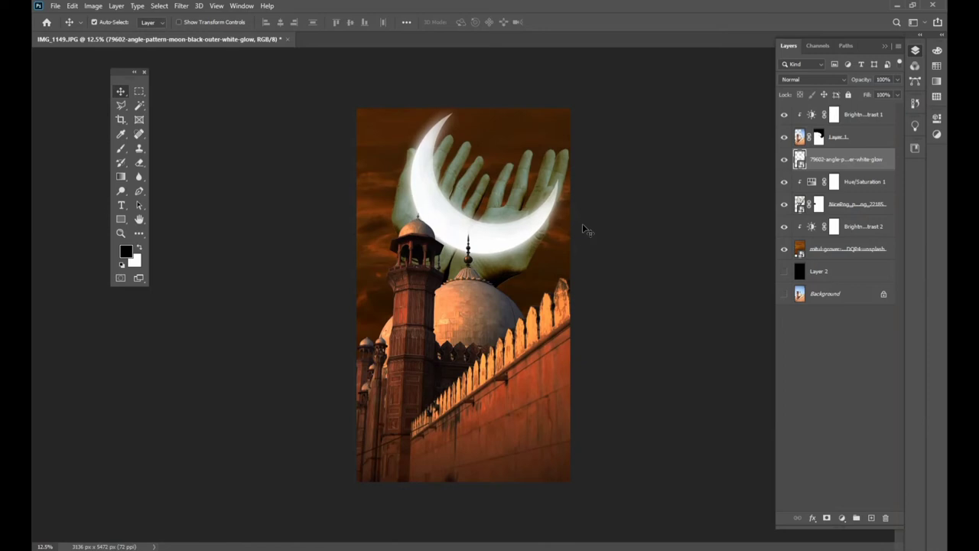
pyautogui.hotkey('shift', 'Left')
pyautogui.hotkey('shift', 'Left')
pyautogui.hotkey('shift', 'Left')
pyautogui.hotkey('shift', 'Left')
pyautogui.hotkey('shift', 'Left')
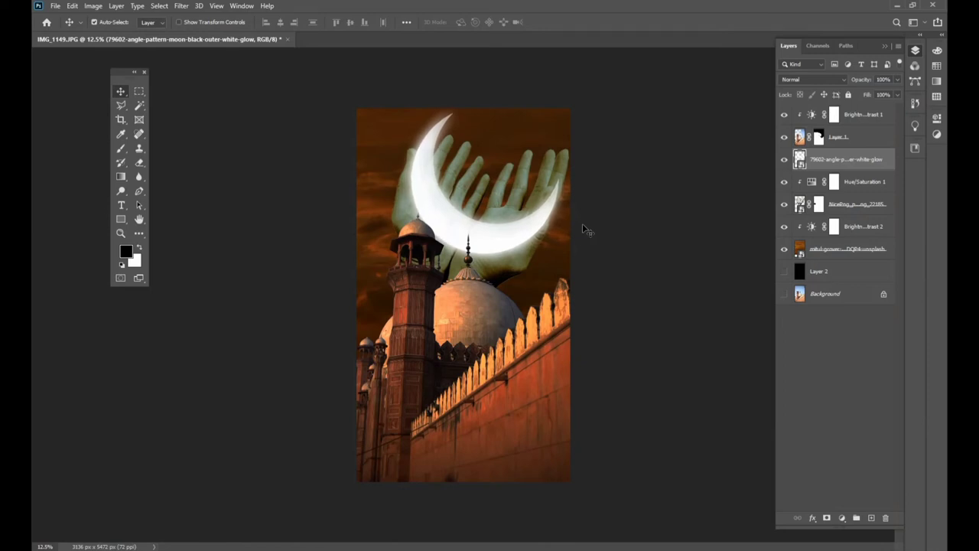
# Step: Add a layer mask to the moon layer and lower its opacity to 29%
pyautogui.click(827, 517)
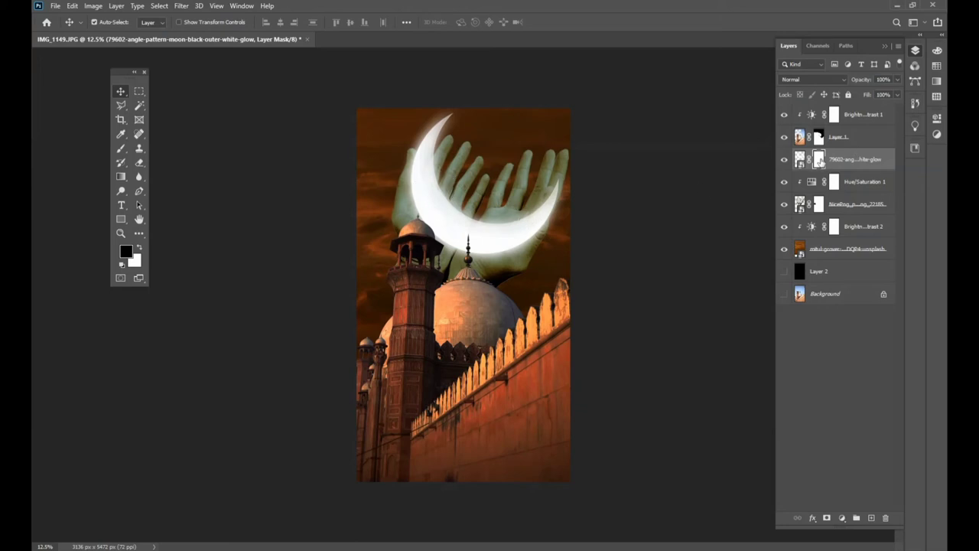
pyautogui.click(899, 94)
pyautogui.click(897, 80)
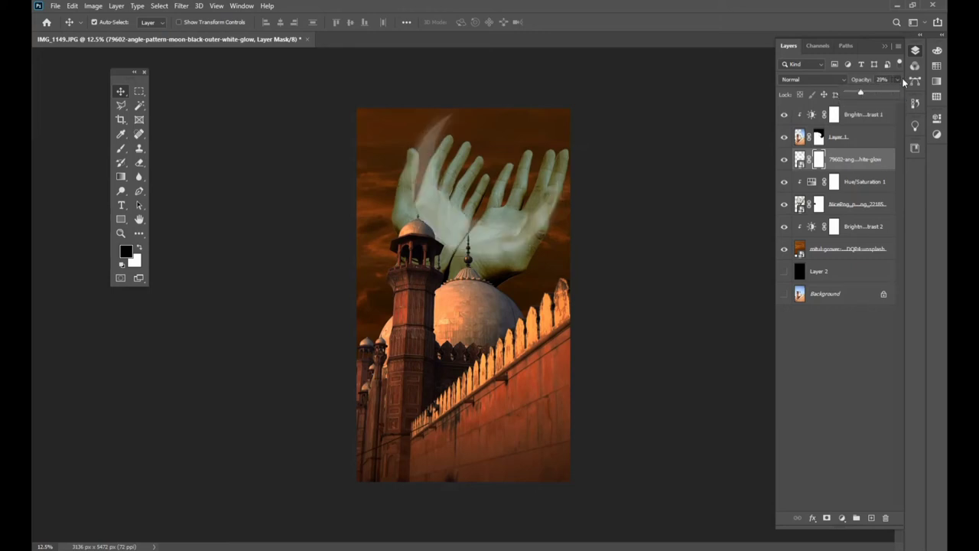
pyautogui.click(903, 81)
# Step: With a black brush about size 90, mask out the moon glow near the finger
pyautogui.click(120, 148)
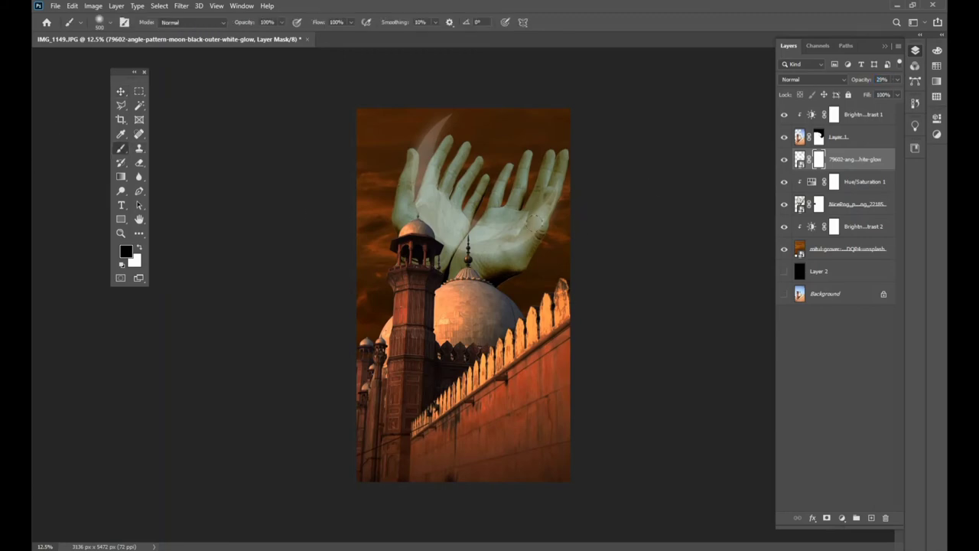
pyautogui.scroll(4, 538, 227)
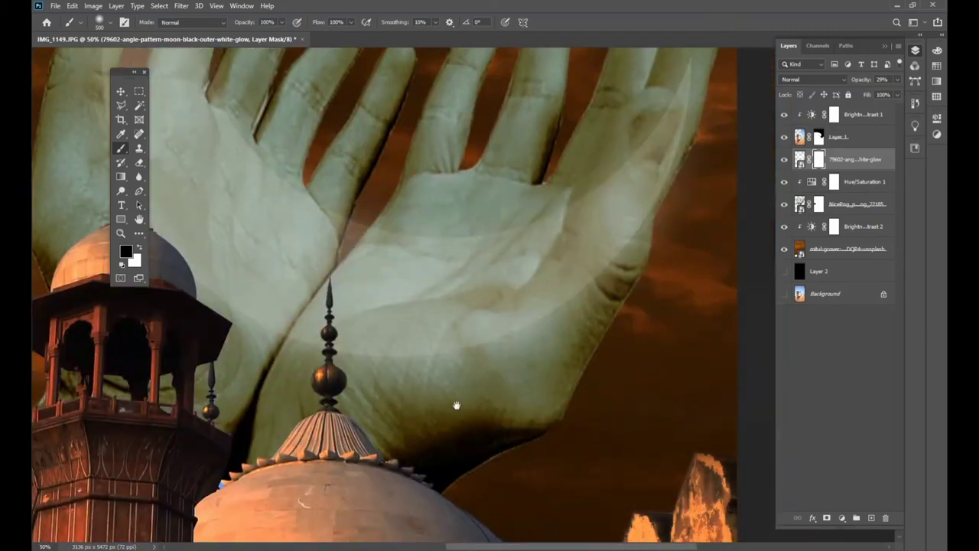
pyautogui.moveTo(456, 405); pyautogui.dragTo(471, 333)
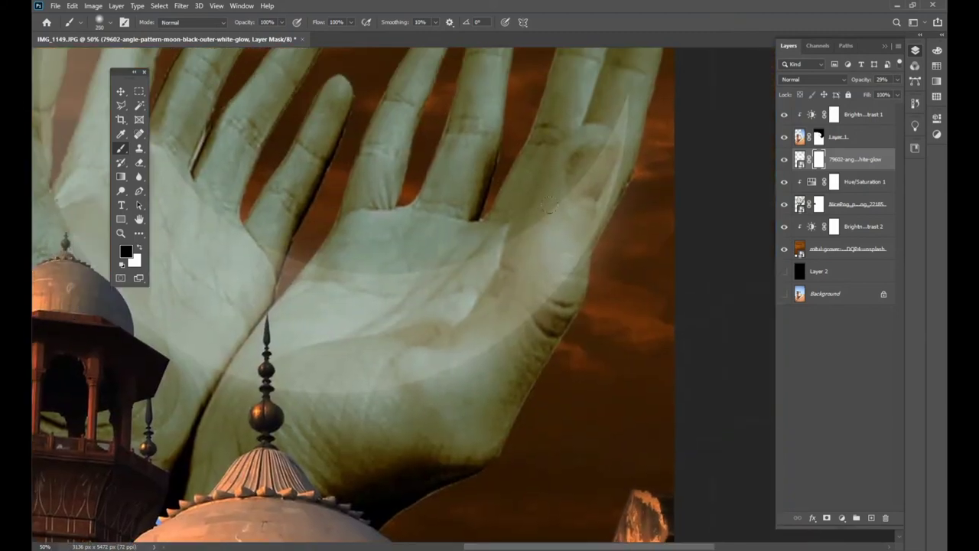
pyautogui.press('[')
pyautogui.press('[')
pyautogui.moveTo(605, 139)
pyautogui.mouseDown()
pyautogui.moveTo(580, 201)
pyautogui.moveTo(579, 247)
pyautogui.mouseUp()
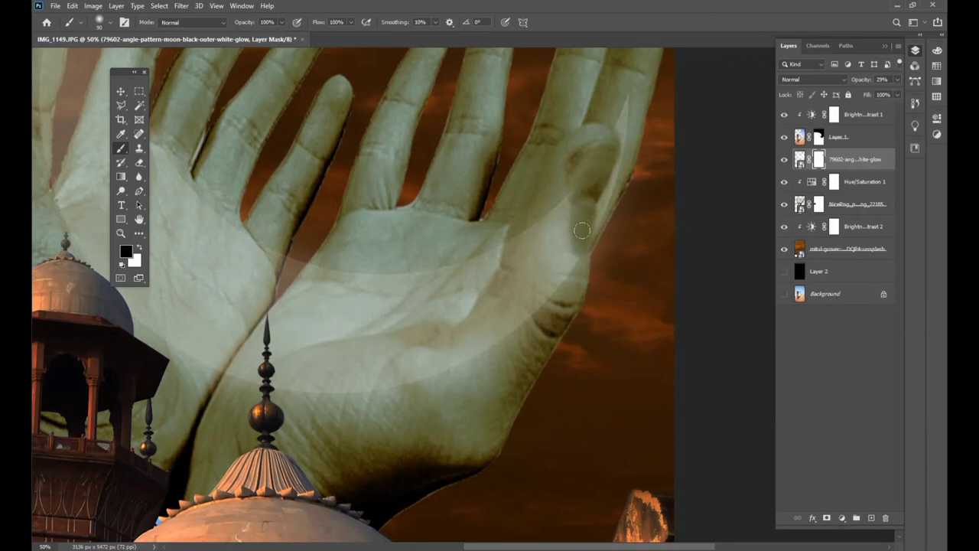
pyautogui.moveTo(584, 209); pyautogui.dragTo(594, 194)
pyautogui.click(608, 145)
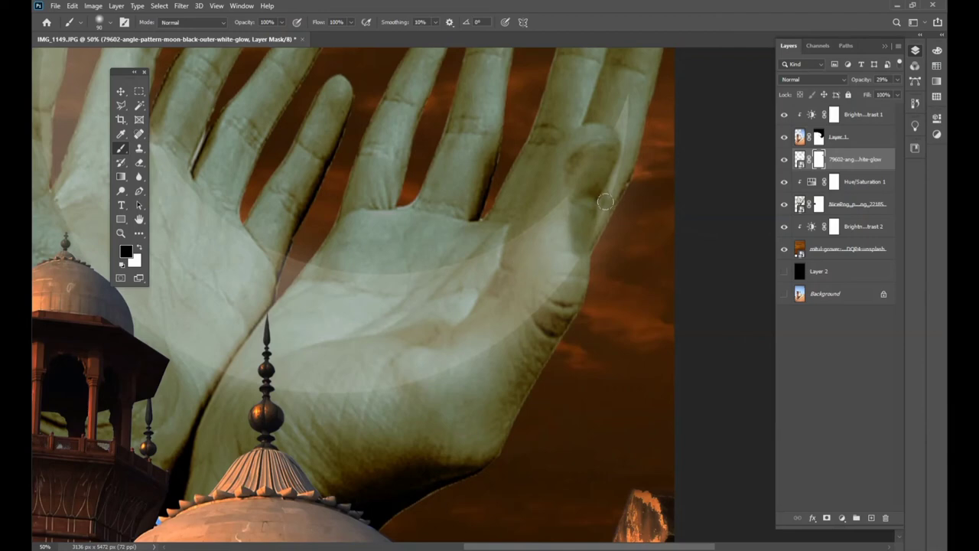
pyautogui.click(139, 248)
pyautogui.click(139, 247)
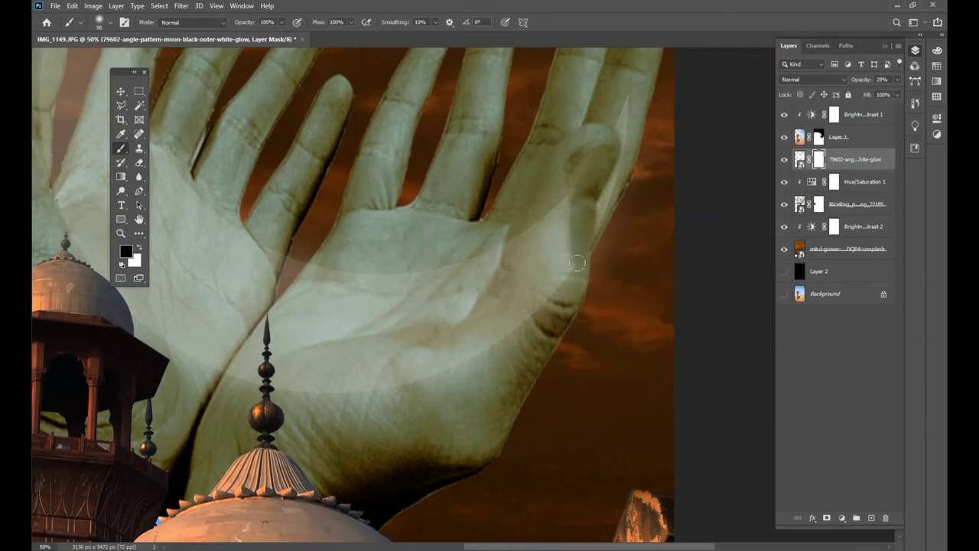
# Step: Mask the moon along the thumb and palm edge, then restore the layer to 100% opacity
pyautogui.moveTo(576, 263)
pyautogui.mouseDown()
pyautogui.moveTo(563, 195)
pyautogui.moveTo(537, 238)
pyautogui.moveTo(527, 336)
pyautogui.moveTo(459, 351)
pyautogui.moveTo(497, 252)
pyautogui.moveTo(528, 229)
pyautogui.mouseUp()
pyautogui.moveTo(458, 348)
pyautogui.mouseDown()
pyautogui.moveTo(542, 337)
pyautogui.moveTo(470, 386)
pyautogui.moveTo(409, 406)
pyautogui.mouseUp()
pyautogui.moveTo(527, 332); pyautogui.dragTo(398, 405)
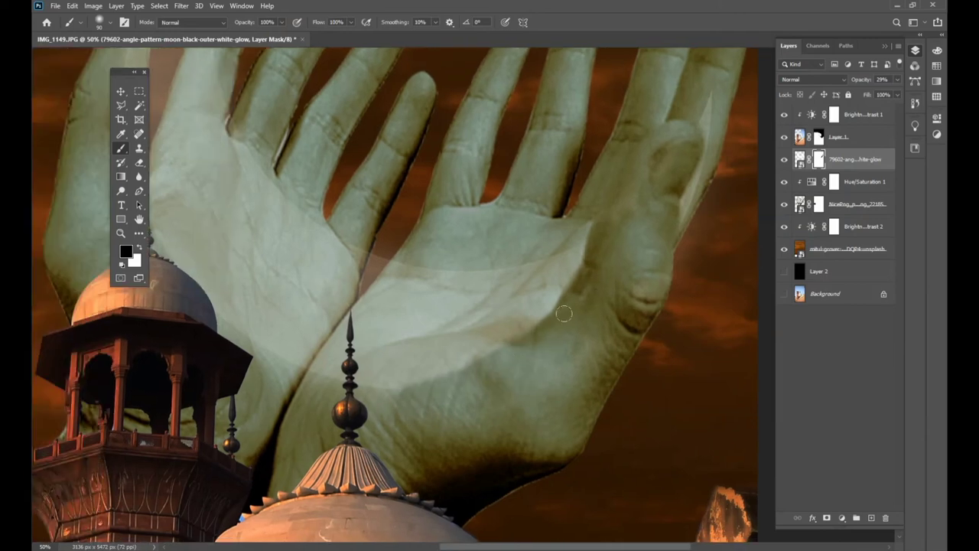
pyautogui.moveTo(281, 434); pyautogui.dragTo(488, 422)
pyautogui.moveTo(328, 168); pyautogui.dragTo(526, 383)
pyautogui.moveTo(528, 382); pyautogui.dragTo(535, 218)
pyautogui.moveTo(539, 184)
pyautogui.mouseDown()
pyautogui.moveTo(543, 252)
pyautogui.moveTo(497, 289)
pyautogui.moveTo(504, 352)
pyautogui.mouseUp()
pyautogui.moveTo(530, 290); pyautogui.dragTo(437, 400)
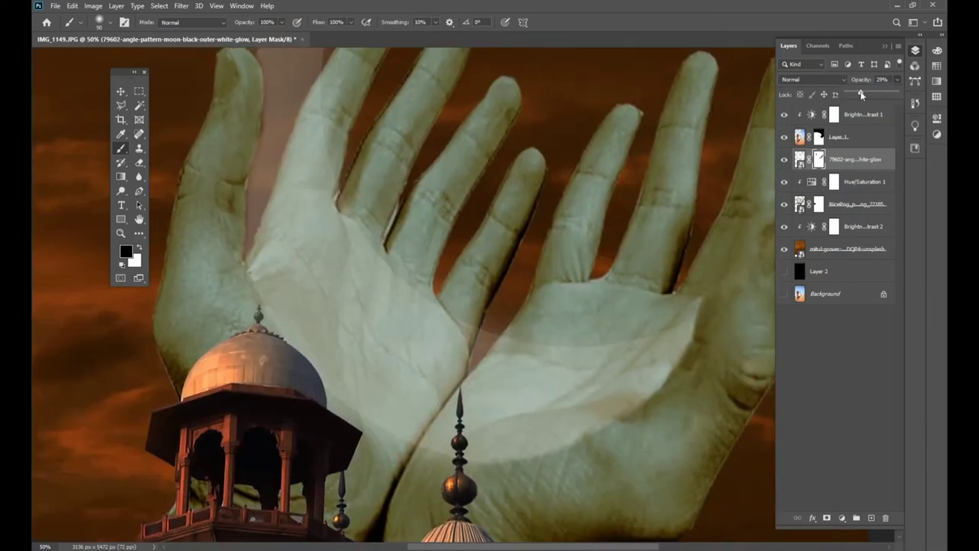
pyautogui.moveTo(861, 94); pyautogui.dragTo(898, 93)
pyautogui.moveTo(668, 343); pyautogui.dragTo(595, 280)
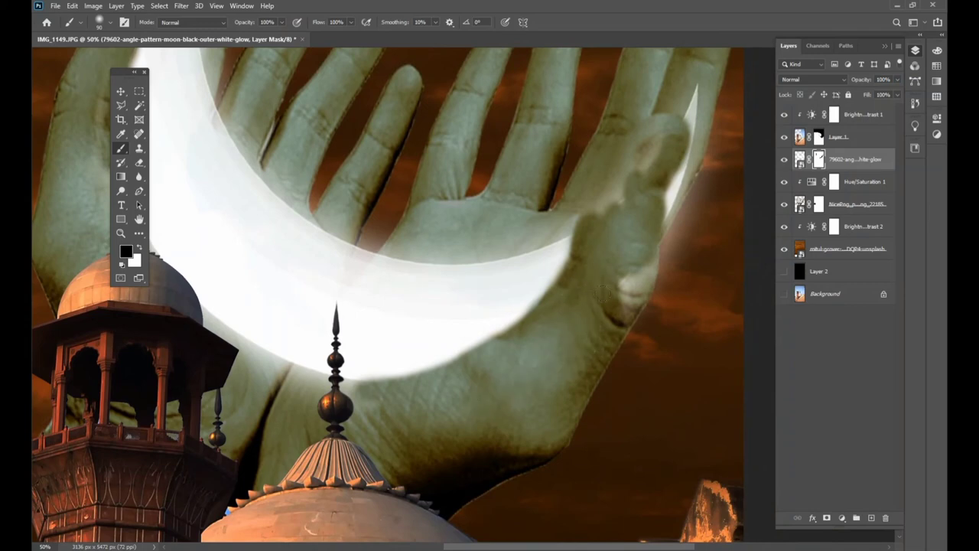
# Step: Paint out the remaining moon glow on the thumb and along the hand-moon edge
pyautogui.moveTo(604, 292); pyautogui.dragTo(646, 298)
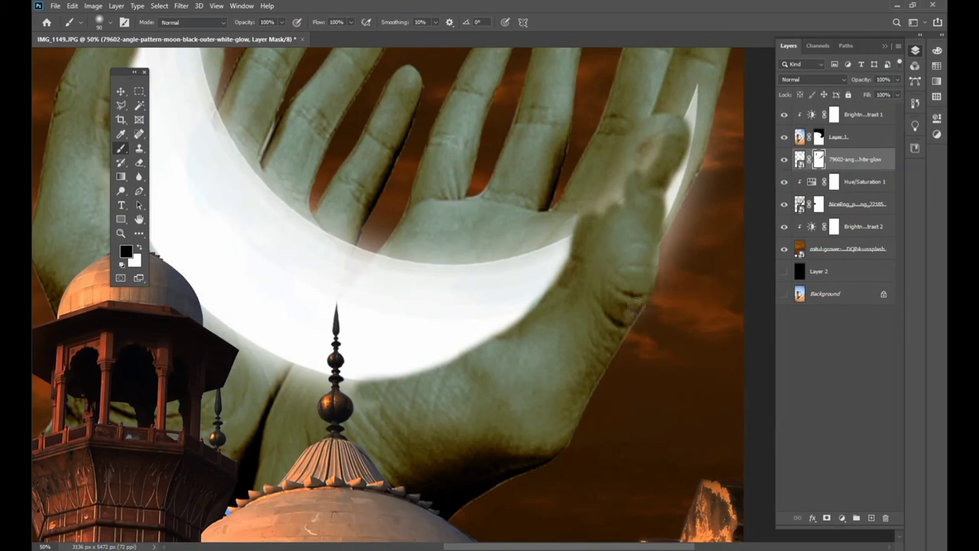
pyautogui.moveTo(646, 264); pyautogui.dragTo(624, 349)
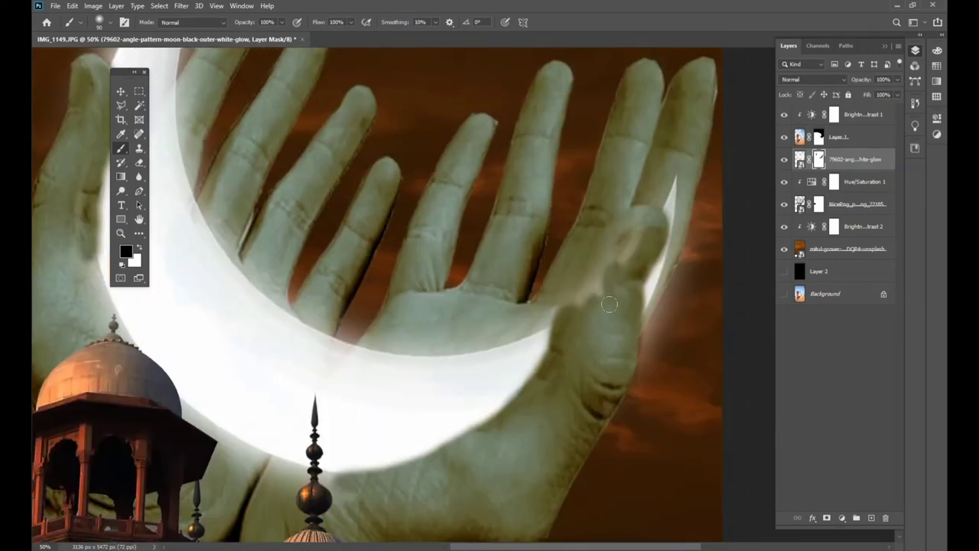
pyautogui.moveTo(609, 305)
pyautogui.mouseDown()
pyautogui.moveTo(614, 253)
pyautogui.moveTo(643, 217)
pyautogui.mouseUp()
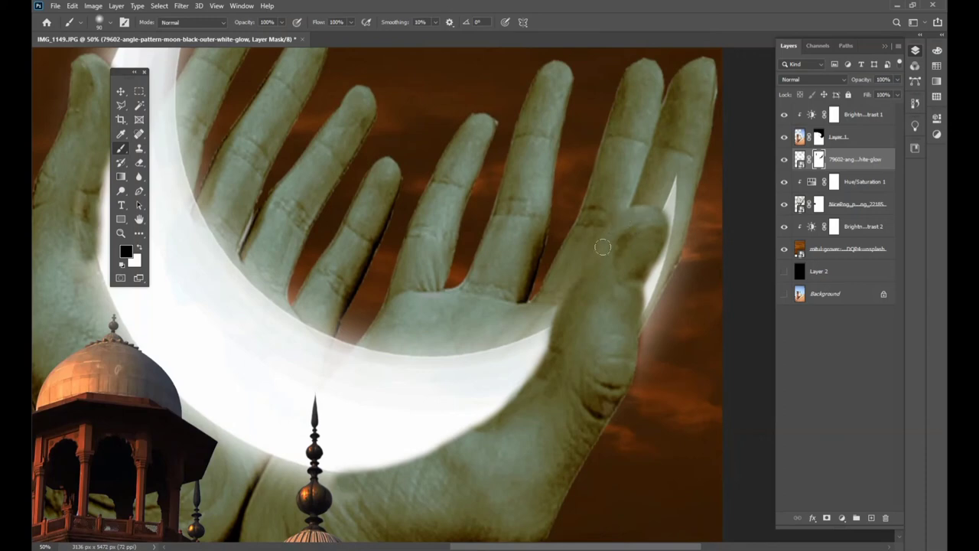
pyautogui.hscroll(-5, 601, 245)
pyautogui.scroll(2, 382, 229)
pyautogui.moveTo(419, 337)
pyautogui.mouseDown()
pyautogui.moveTo(413, 132)
pyautogui.moveTo(400, 247)
pyautogui.mouseUp()
# Step: Refine the moon mask in black along the left hand's thumb edge
pyautogui.hscroll(1, 443, 201)
pyautogui.press('x')
pyautogui.scroll(2, 400, 247)
pyautogui.hscroll(1, 404, 291)
pyautogui.scroll(2, 410, 267)
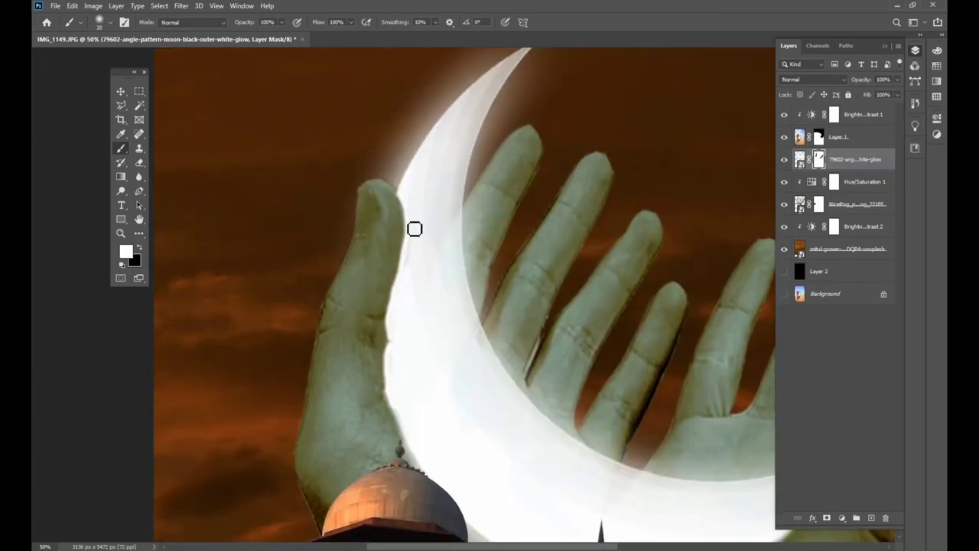
pyautogui.press('x')
pyautogui.moveTo(400, 207); pyautogui.dragTo(384, 314)
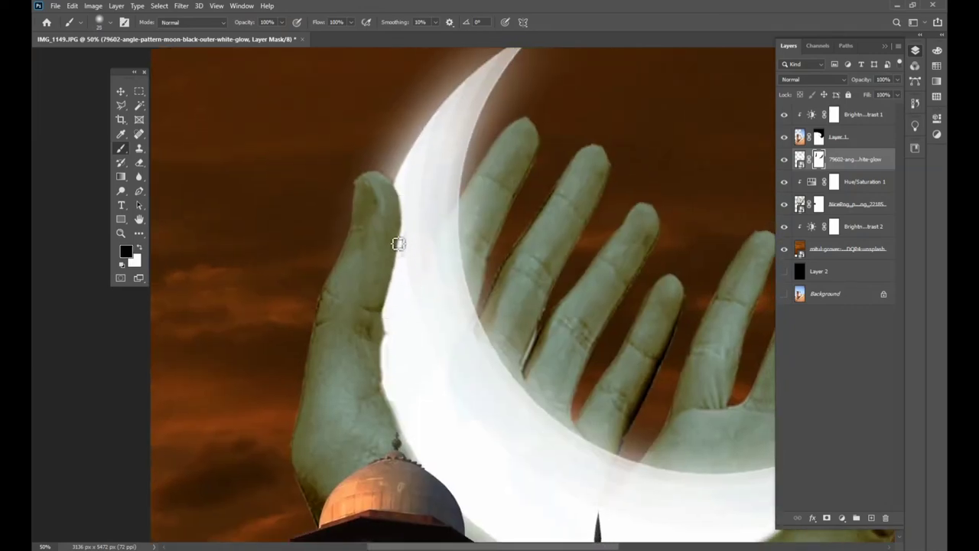
pyautogui.scroll(-2, 608, 293)
pyautogui.scroll(-2, 575, 314)
pyautogui.scroll(3, 424, 164)
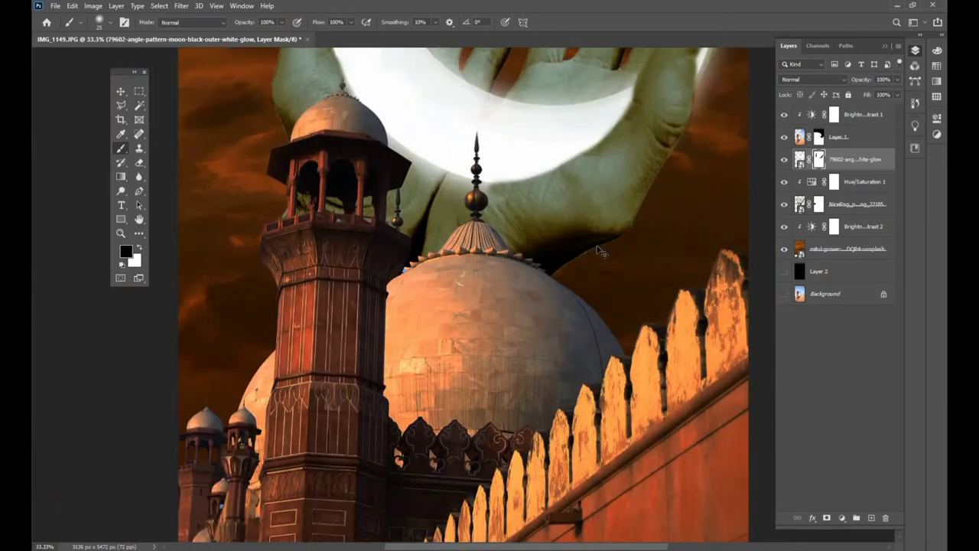
pyautogui.scroll(2, 425, 164)
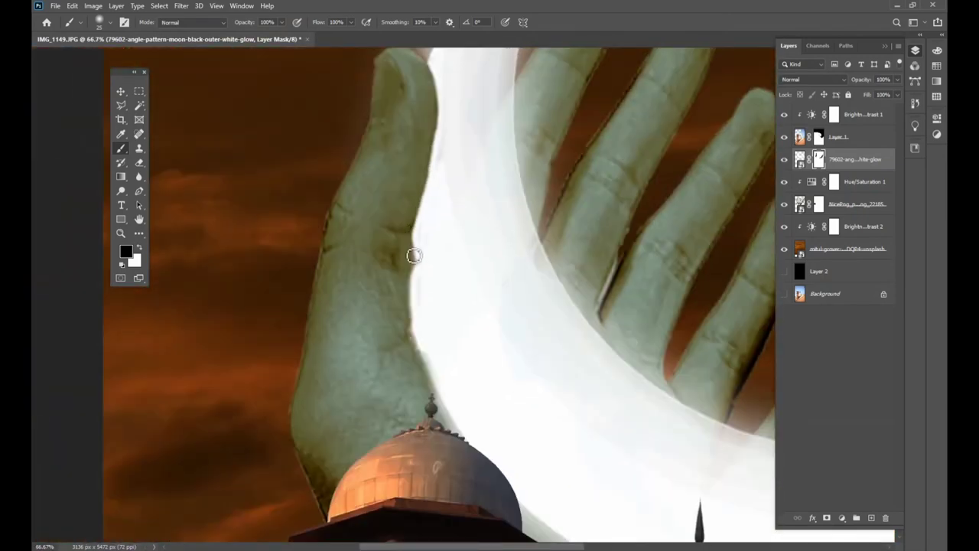
# Step: Zoom out and hide the upper layers to compare with the original
pyautogui.press('v')
pyautogui.scroll(-5, 415, 352)
pyautogui.moveTo(783, 113); pyautogui.dragTo(783, 198)
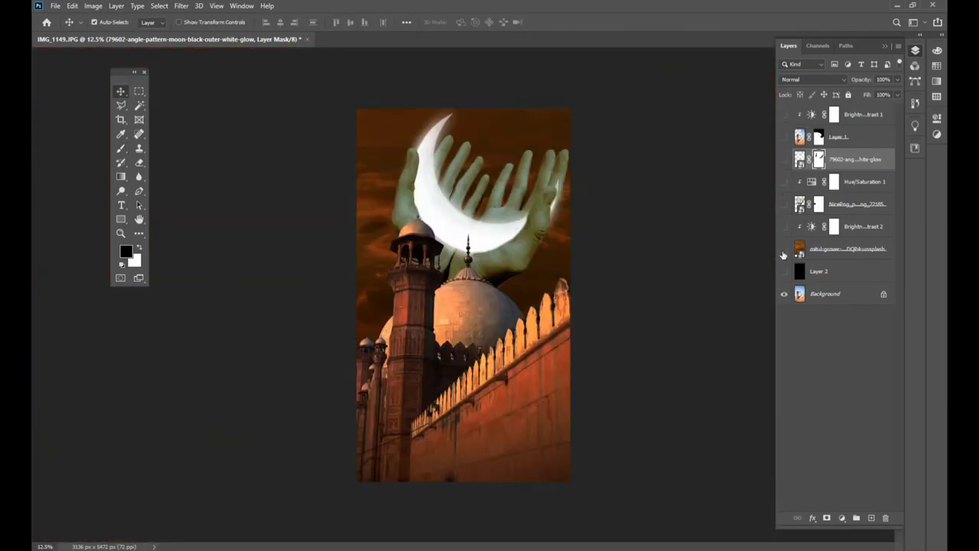
# Step: Compare the original mosque photo against the full composite, leaving all layers visible, and open File
pyautogui.keyDown('alt'); pyautogui.click(783, 249); pyautogui.keyUp('alt')
pyautogui.keyDown('alt'); pyautogui.click(776, 113); pyautogui.keyUp('alt')
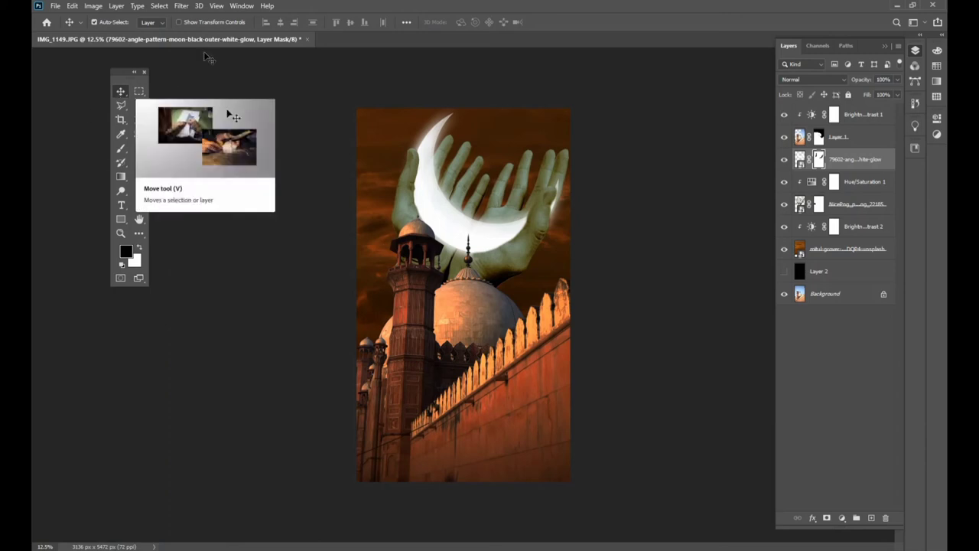
pyautogui.click(56, 7)
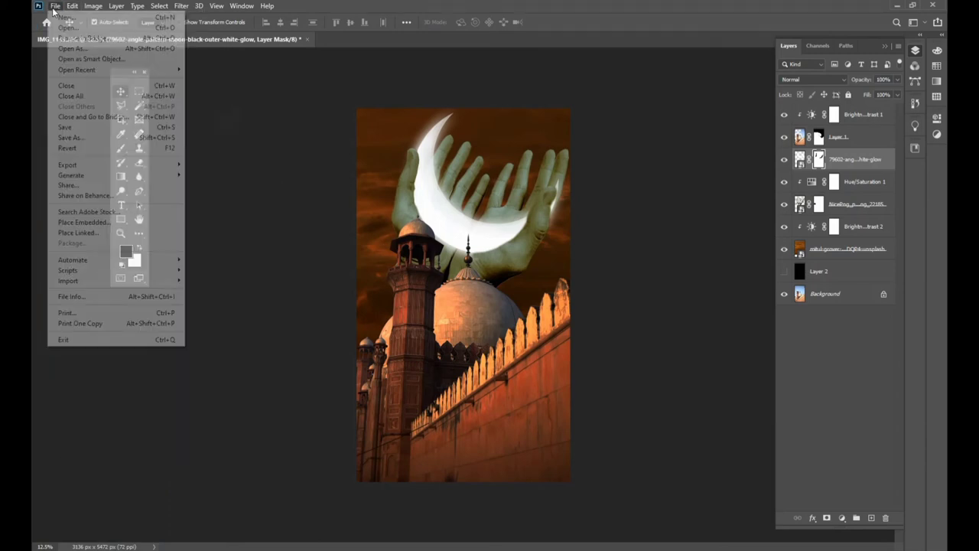
pyautogui.moveTo(67, 165)
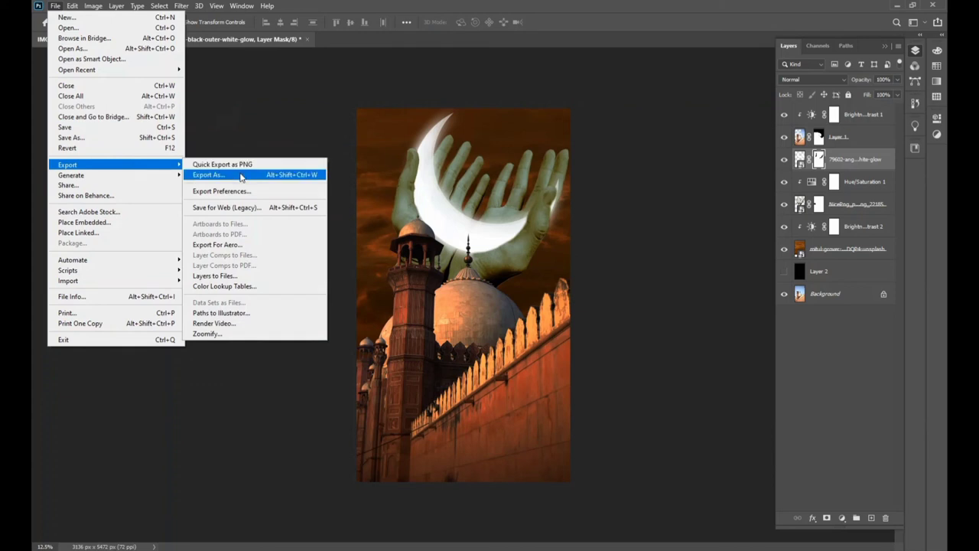
# Step: Set the Export As options to JPG format at 2x size
pyautogui.click(241, 177)
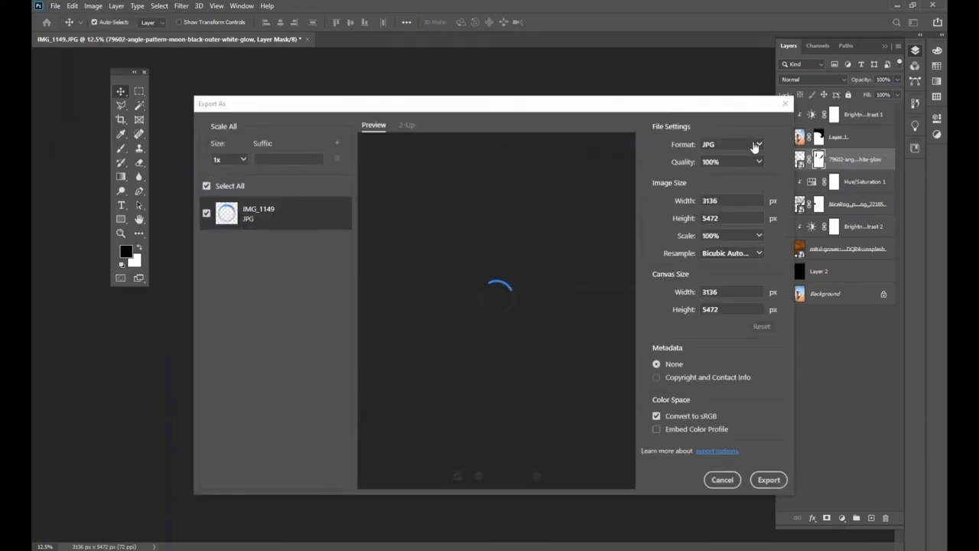
pyautogui.click(753, 145)
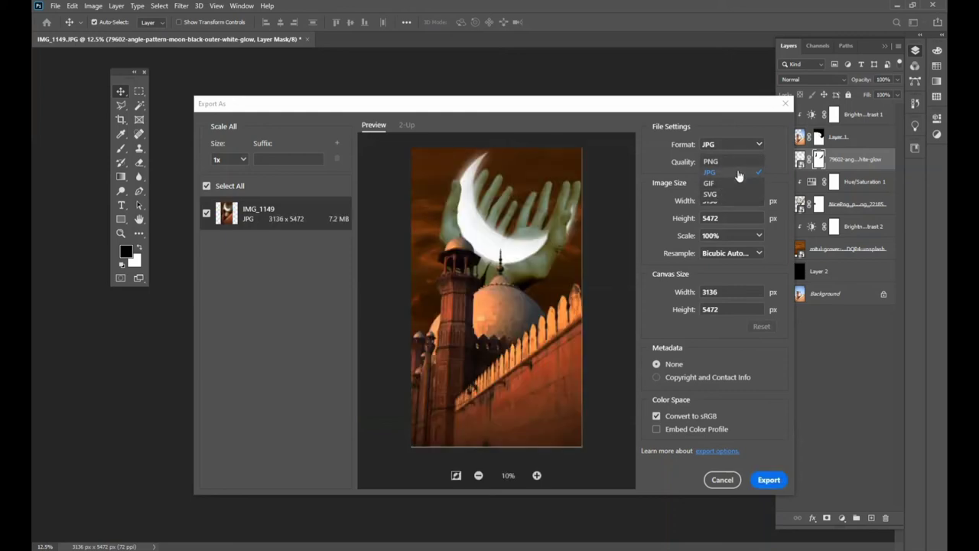
pyautogui.click(737, 173)
pyautogui.click(242, 159)
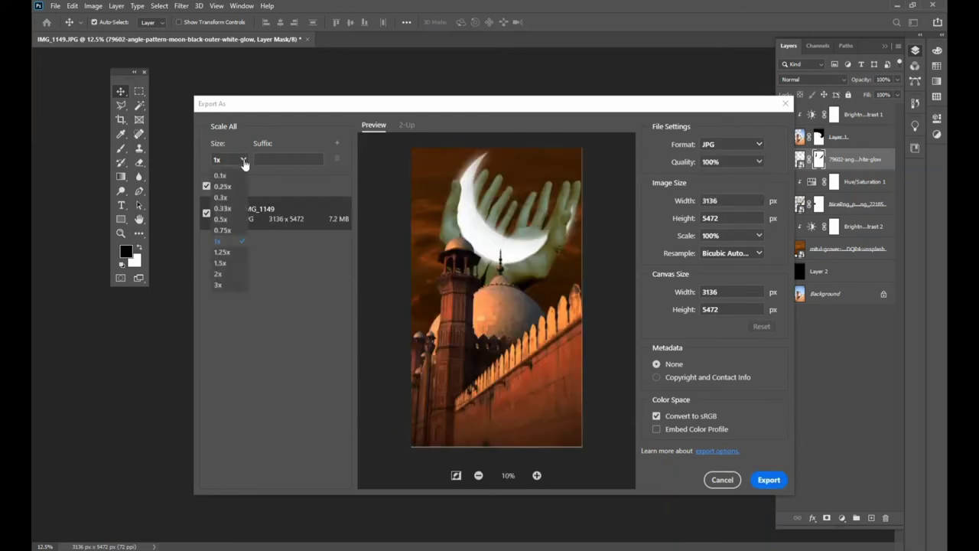
pyautogui.click(218, 274)
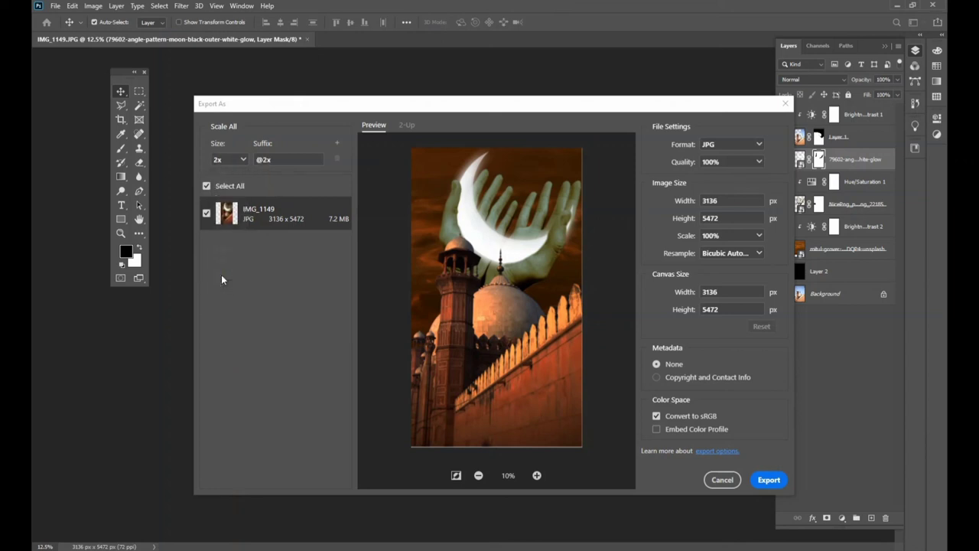
# Step: Export the image as IMG_1149@2x into the Downloads folder
pyautogui.click(766, 482)
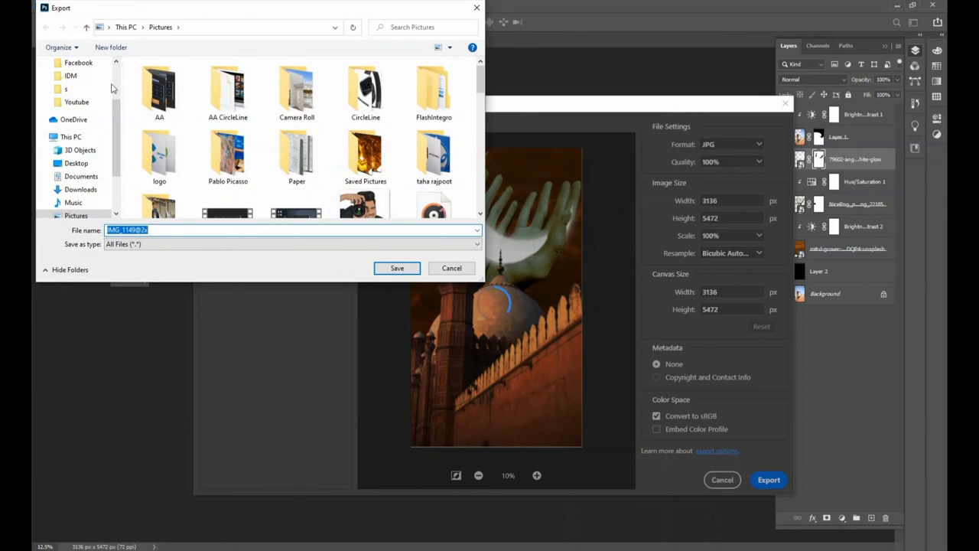
pyautogui.scroll(5, 84, 115)
pyautogui.click(80, 97)
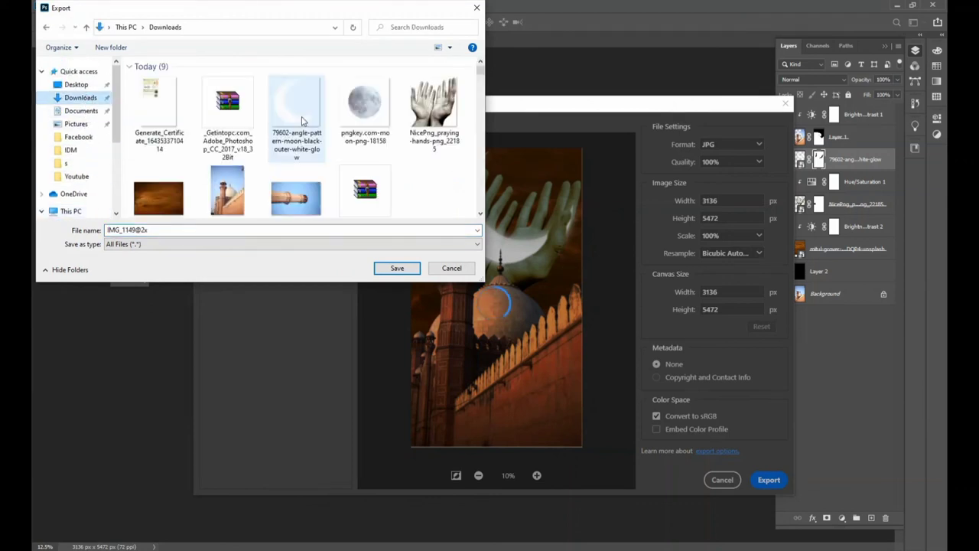
pyautogui.scroll(-1, 306, 138)
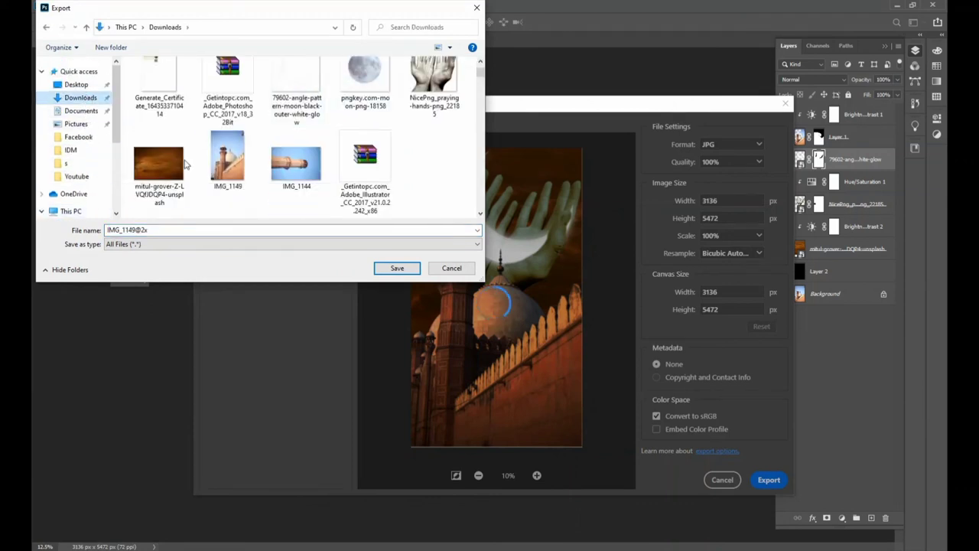
pyautogui.click(395, 269)
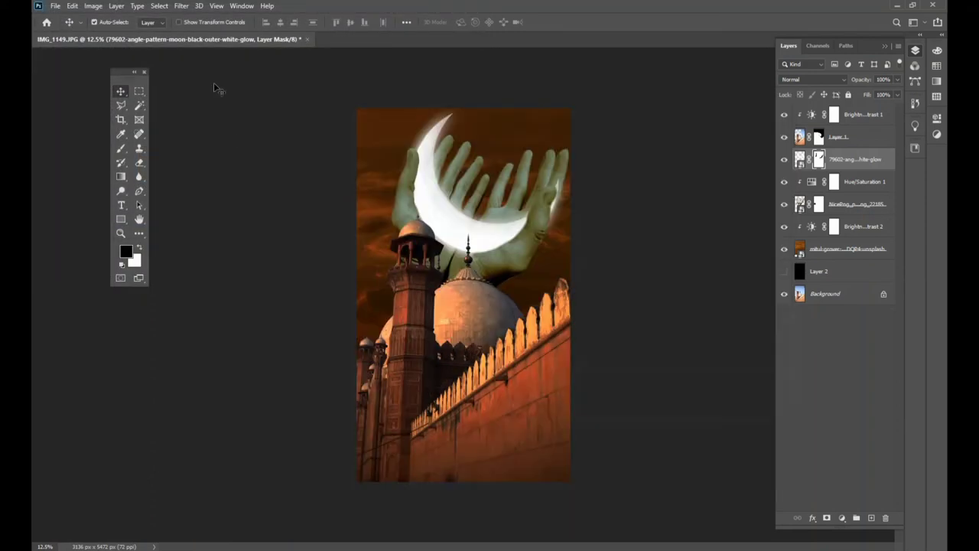
# Step: Start Save As on this computer and browse to the My creative logos for my youtube folder on D:
pyautogui.click(55, 6)
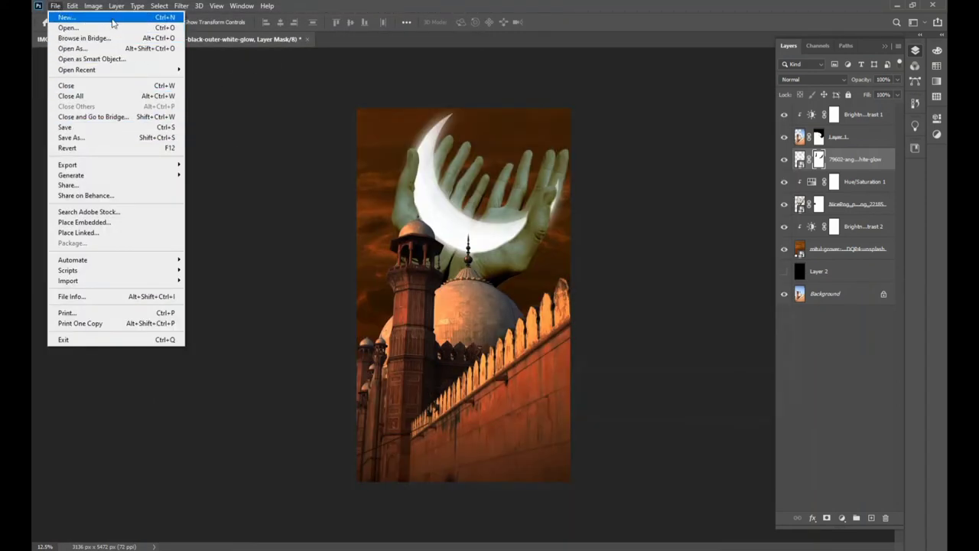
pyautogui.click(100, 127)
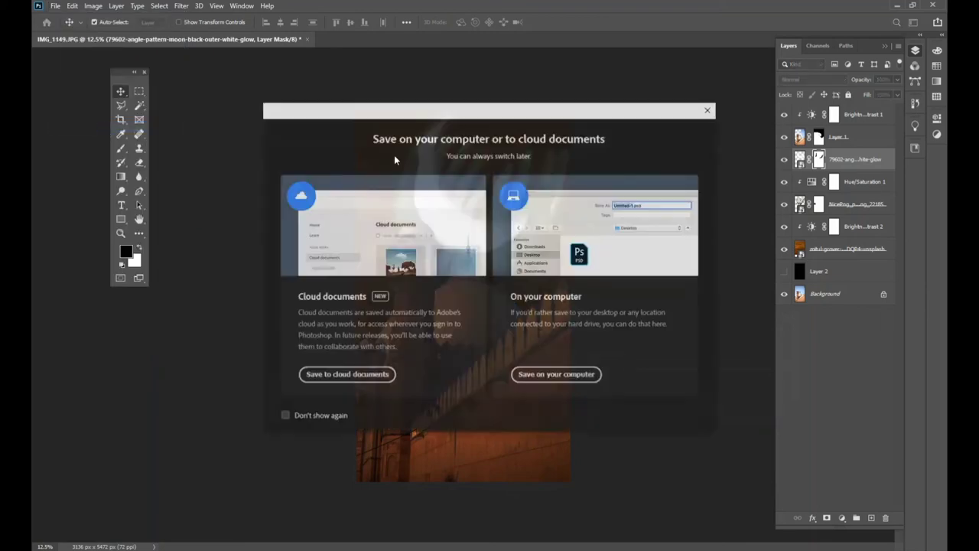
pyautogui.click(557, 375)
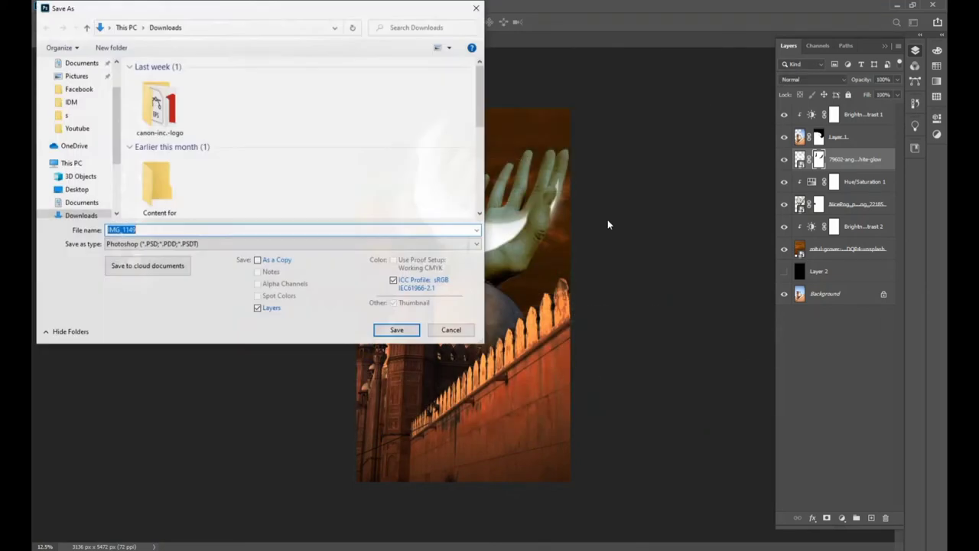
pyautogui.scroll(-2, 74, 190)
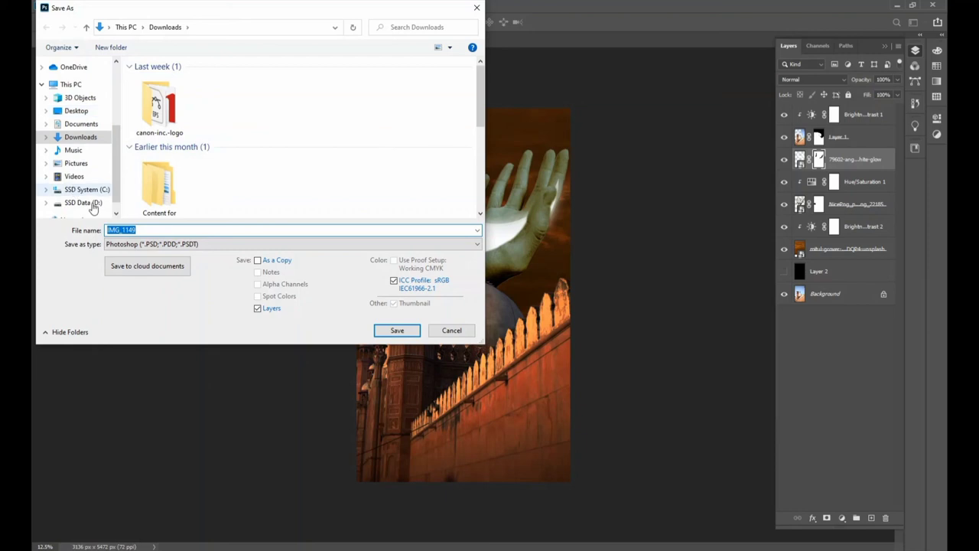
pyautogui.click(76, 201)
pyautogui.doubleClick(192, 101)
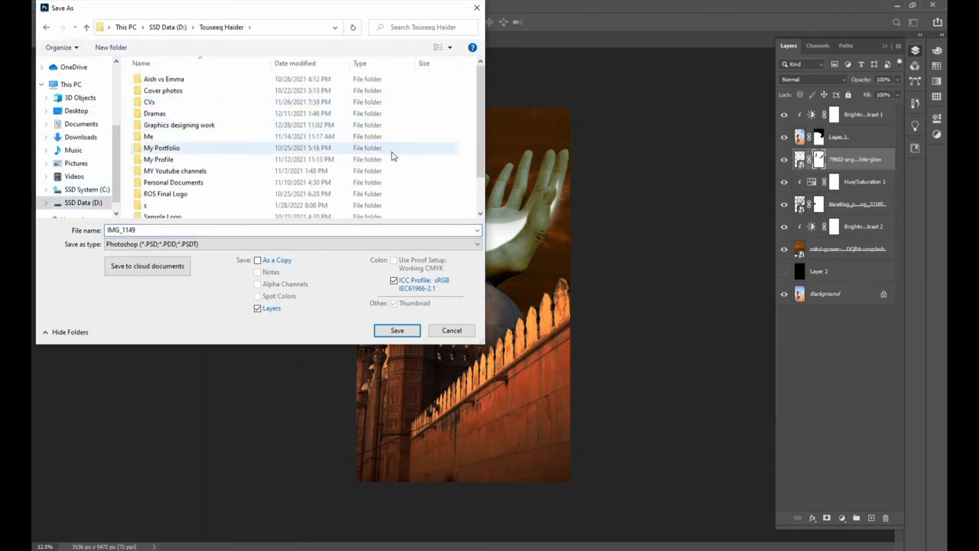
pyautogui.doubleClick(247, 176)
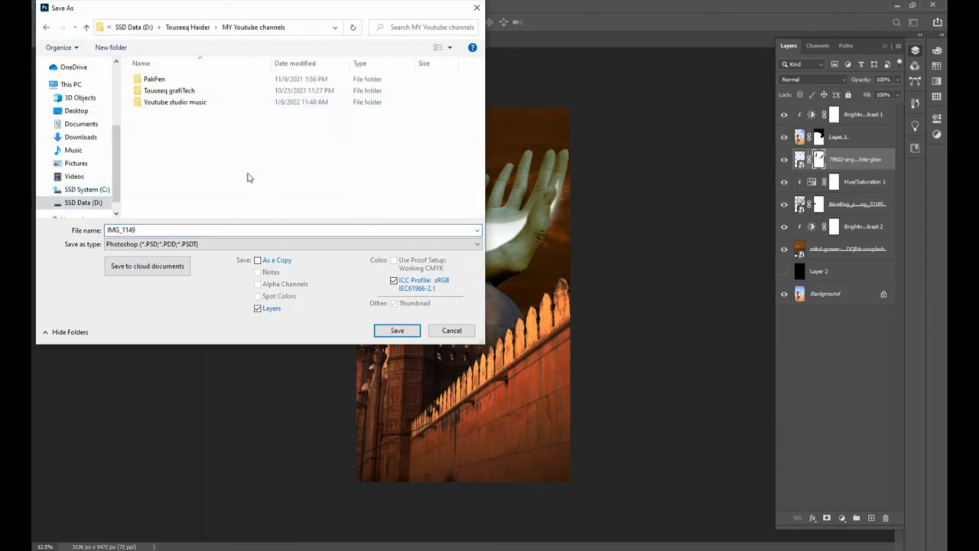
pyautogui.click(43, 29)
pyautogui.doubleClick(215, 127)
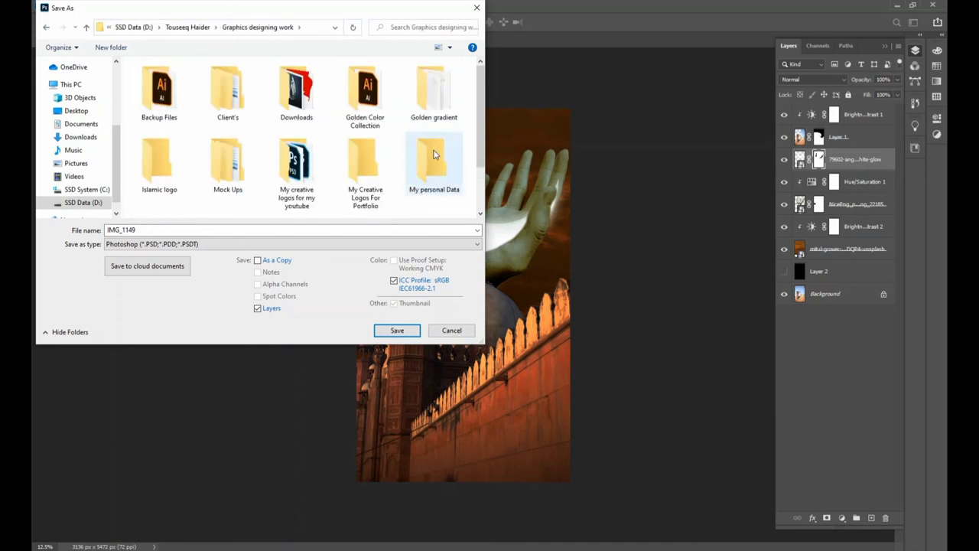
pyautogui.scroll(-1, 429, 156)
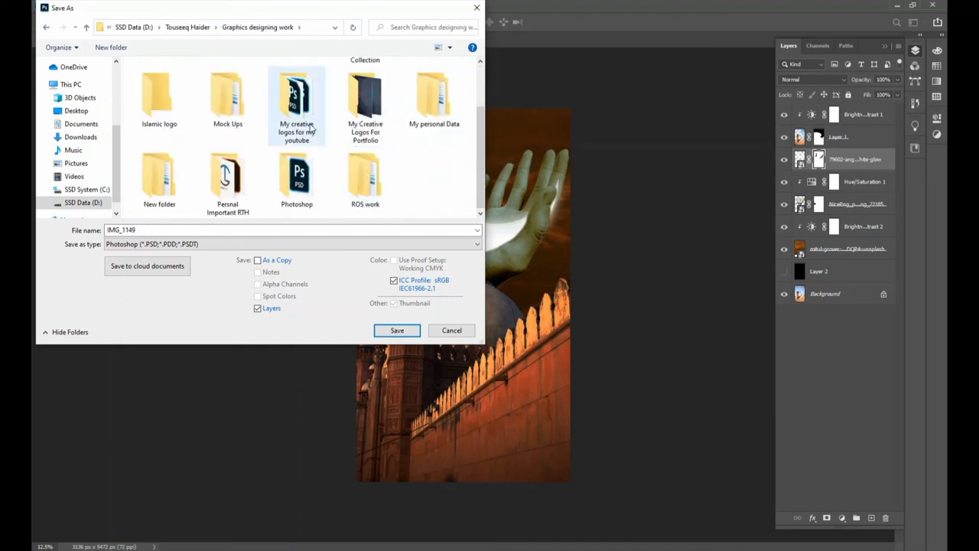
pyautogui.doubleClick(311, 130)
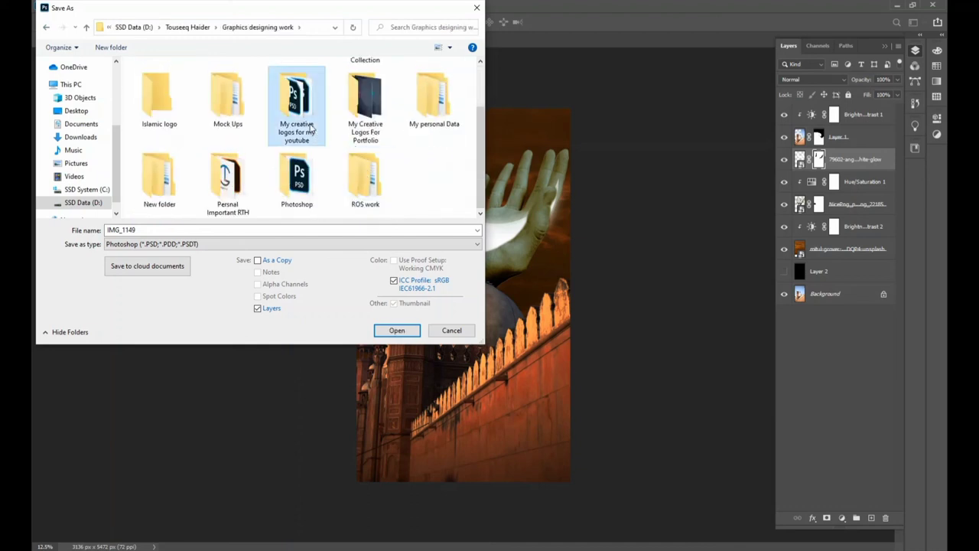
# Step: Save the file as 'Mosque photo manipulation' in Photoshop PSD format and confirm the options
pyautogui.doubleClick(199, 230)
pyautogui.write('Mosque photo manipulation')
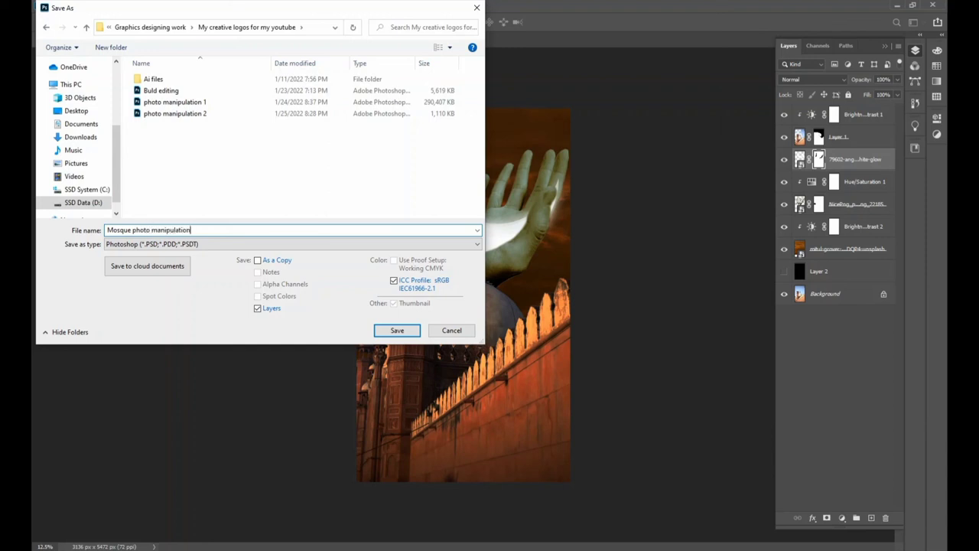
pyautogui.click(163, 244)
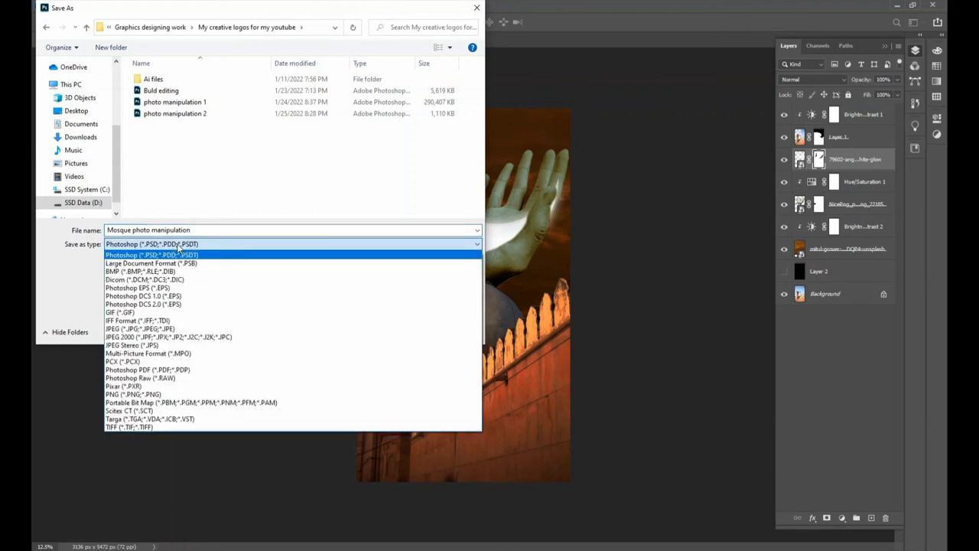
pyautogui.click(208, 257)
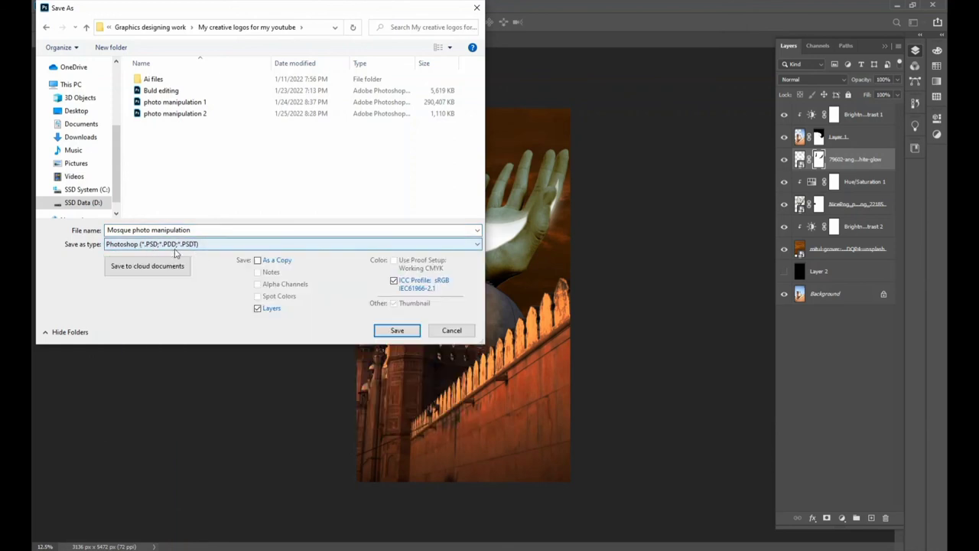
pyautogui.click(401, 337)
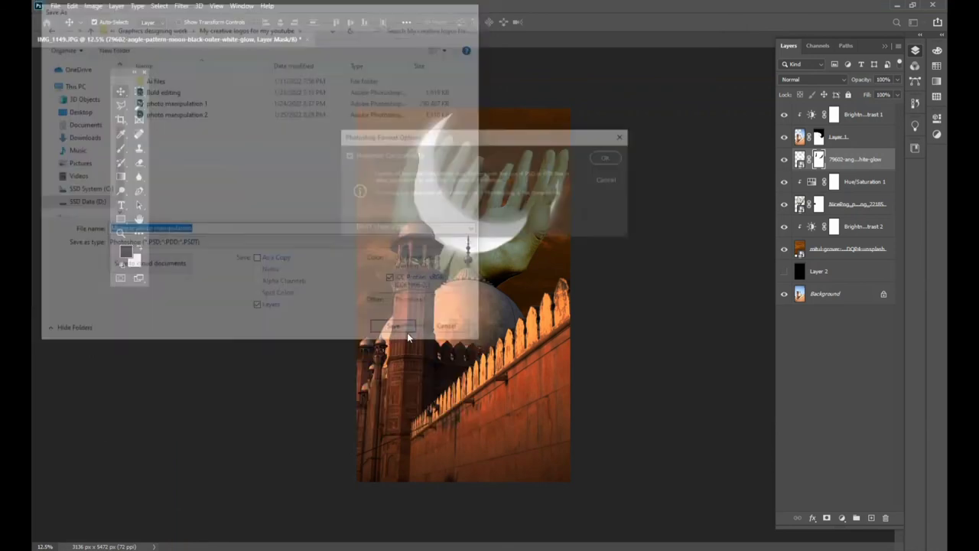
pyautogui.click(613, 158)
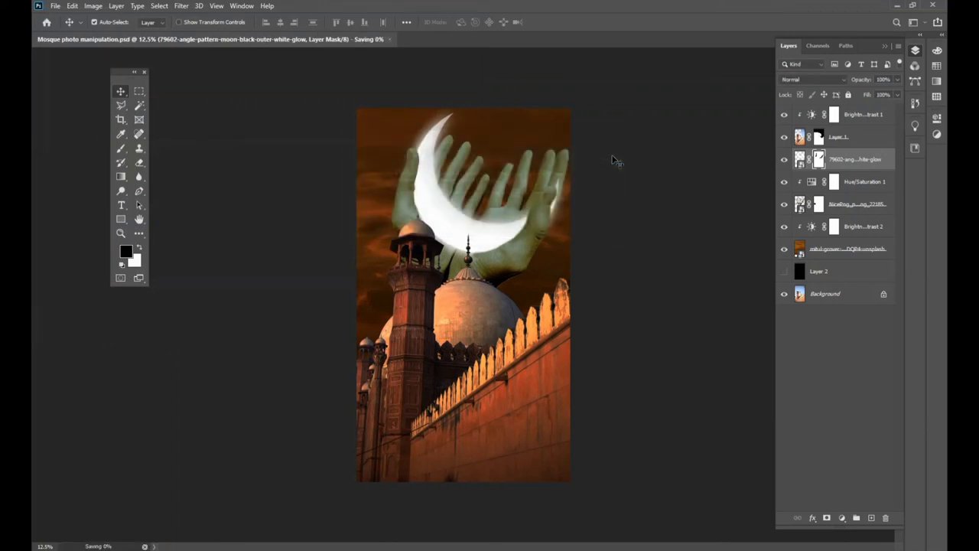